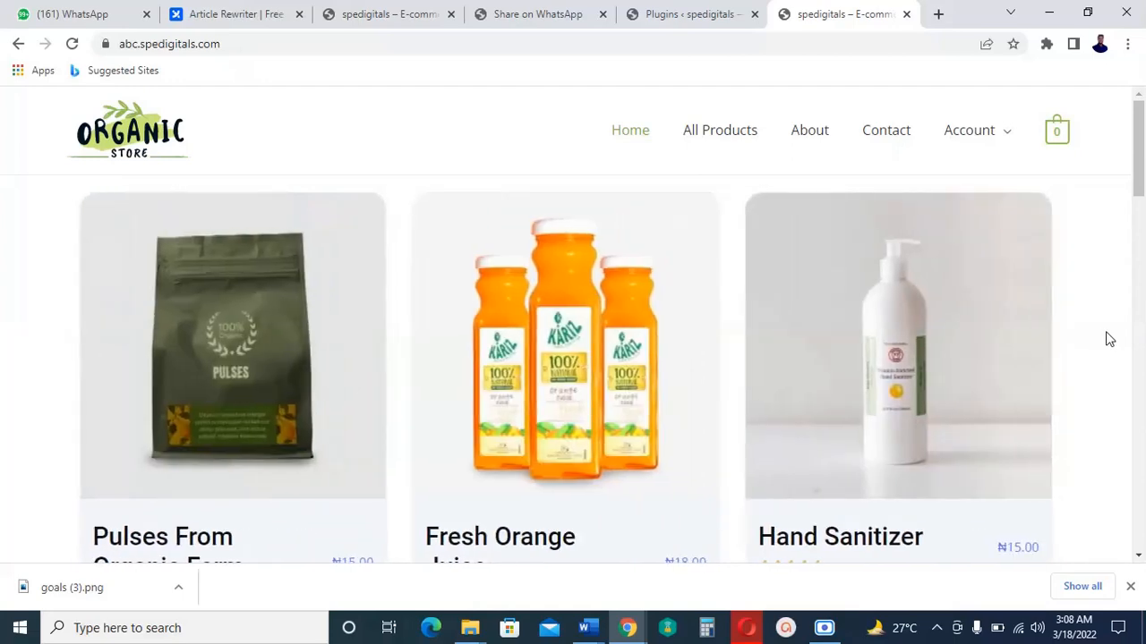
Scroll through the Organic Store homepage to look it over.
scroll(1108, 339, "down", 4)
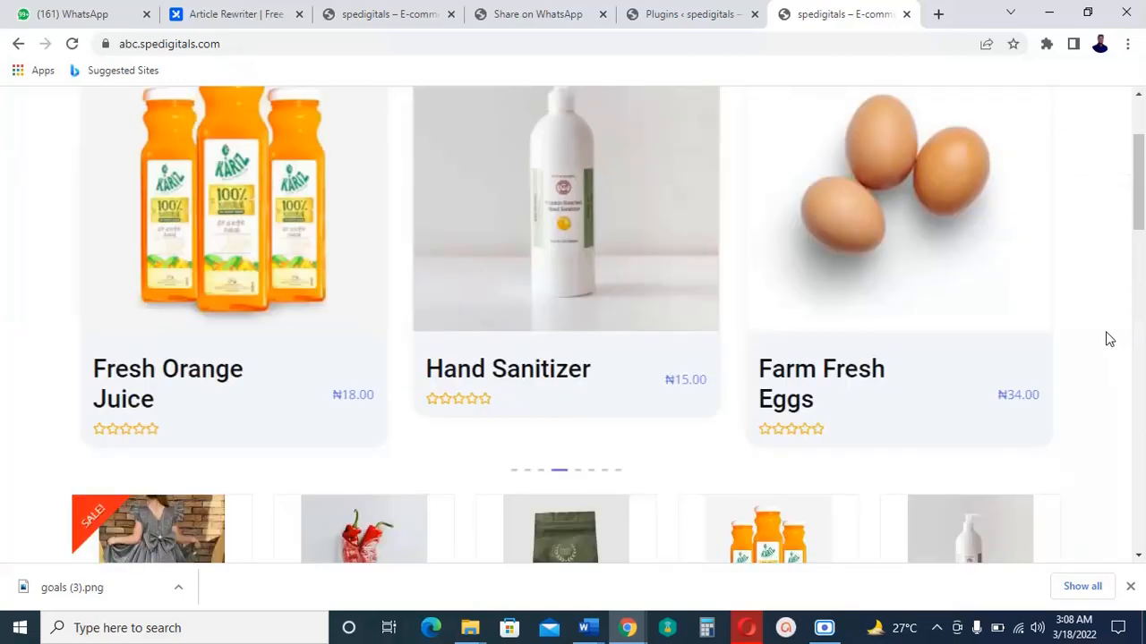
scroll(1108, 338, "down", 6)
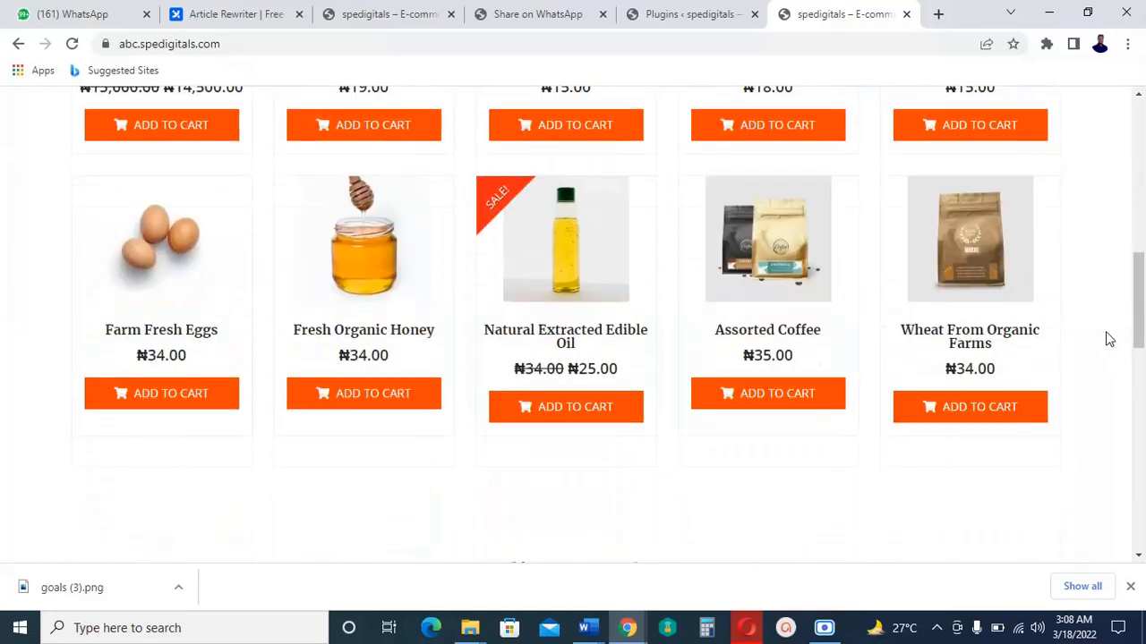
scroll(1110, 339, "up", 2)
scroll(1108, 338, "down", 10)
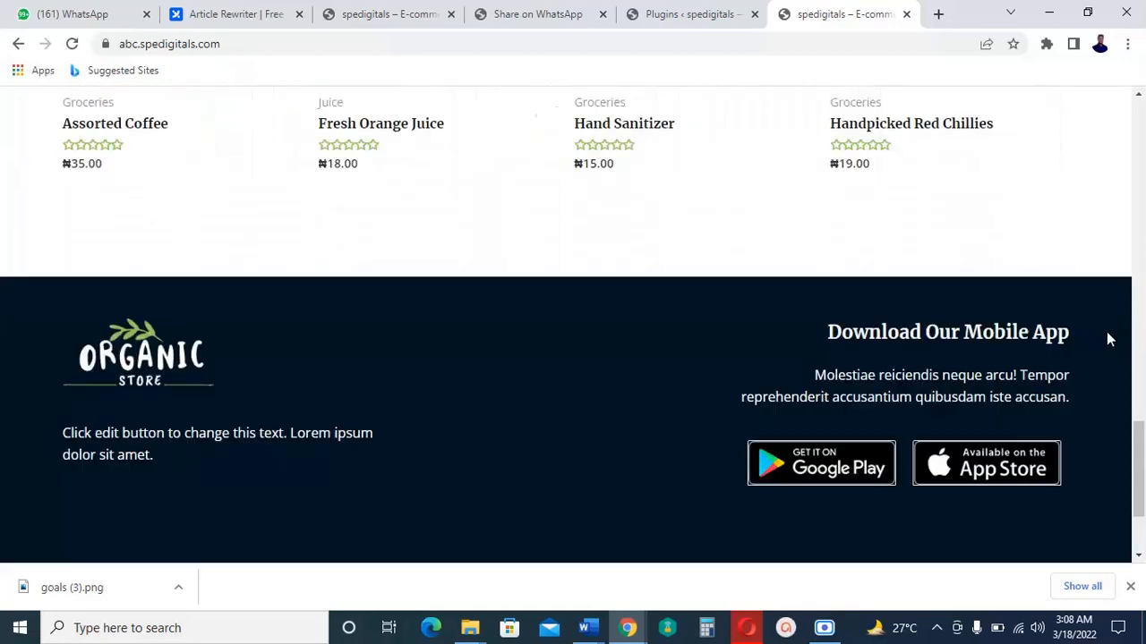
scroll(1109, 339, "up", 2)
scroll(1112, 339, "up", 15)
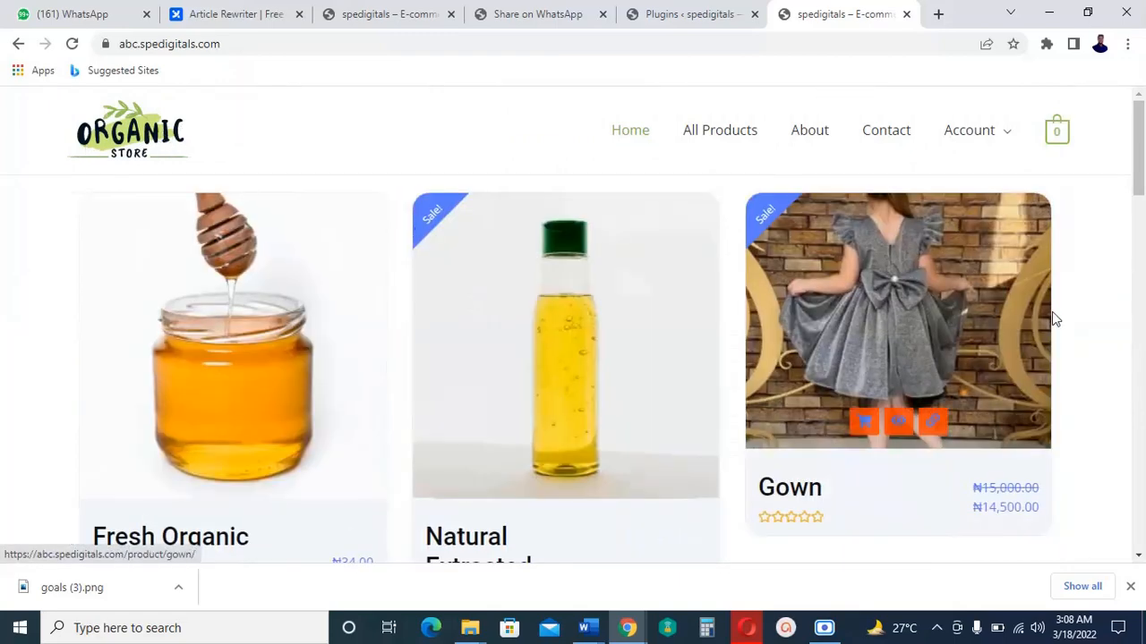
scroll(1077, 327, "down", 6)
scroll(1079, 333, "down", 10)
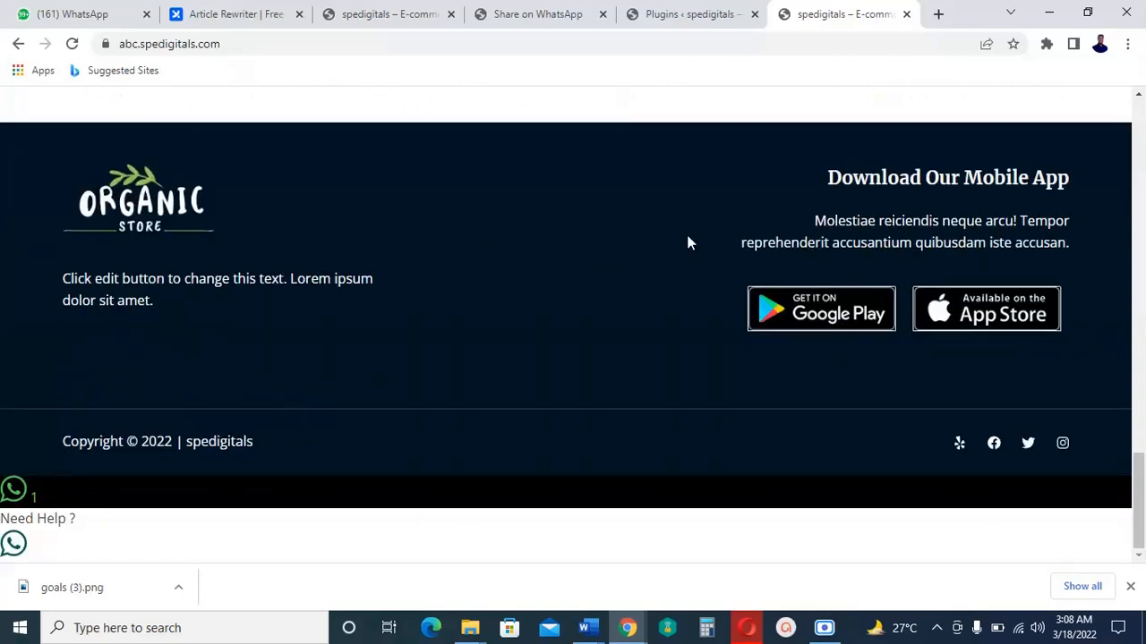
scroll(668, 255, "up", 15)
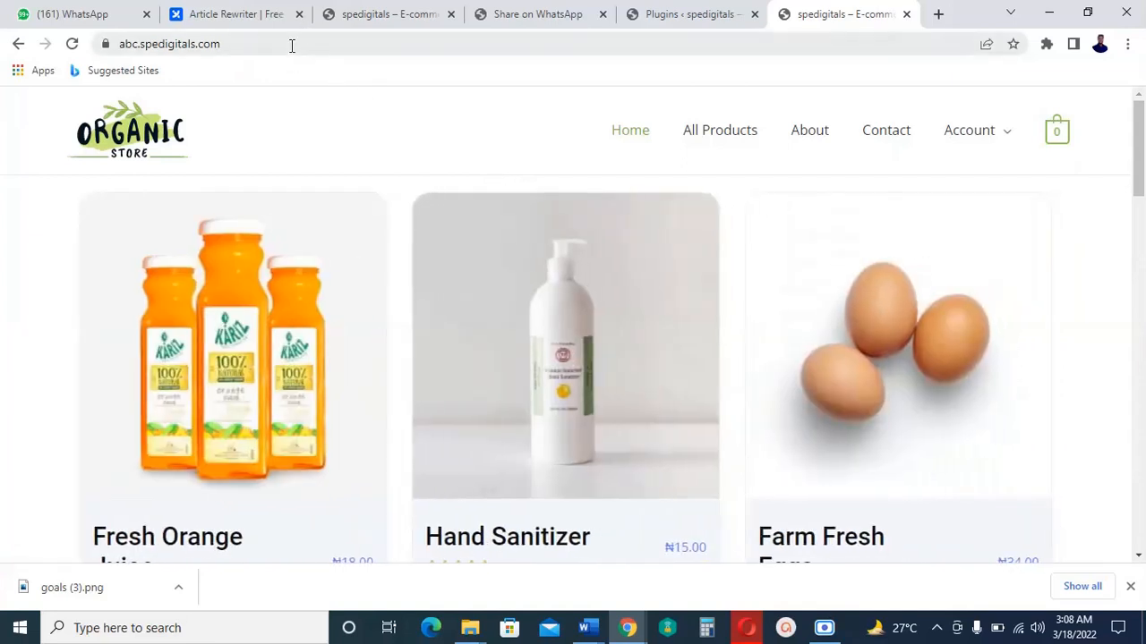
Append /wp-admin to the site URL and load the admin login page.
left_click(296, 44)
left_click(300, 47)
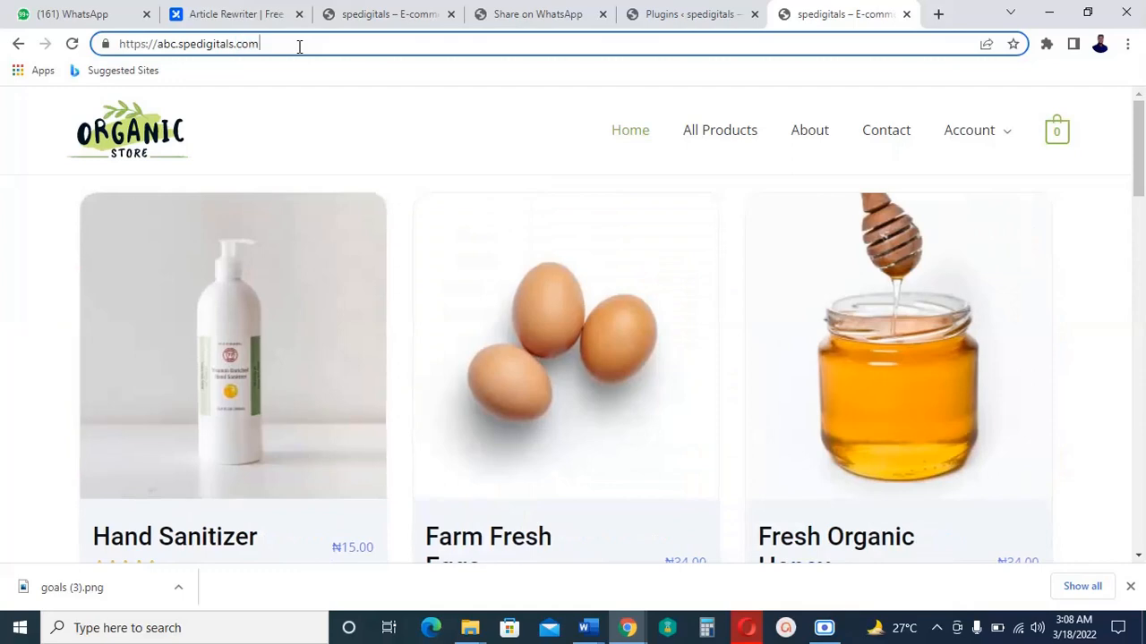
type("/")
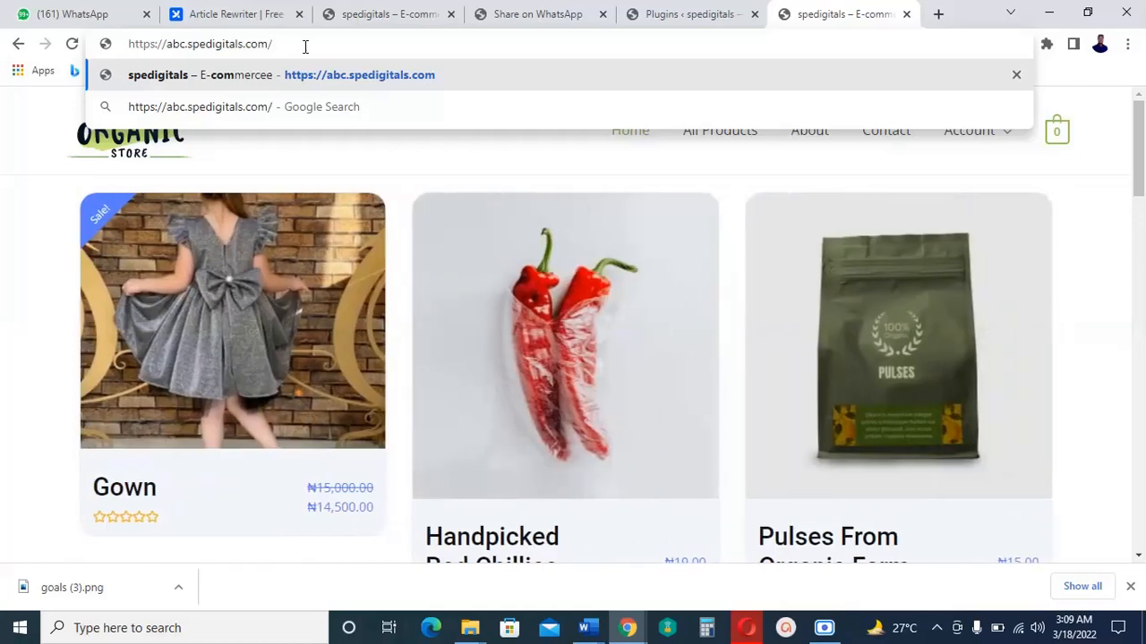
type("w")
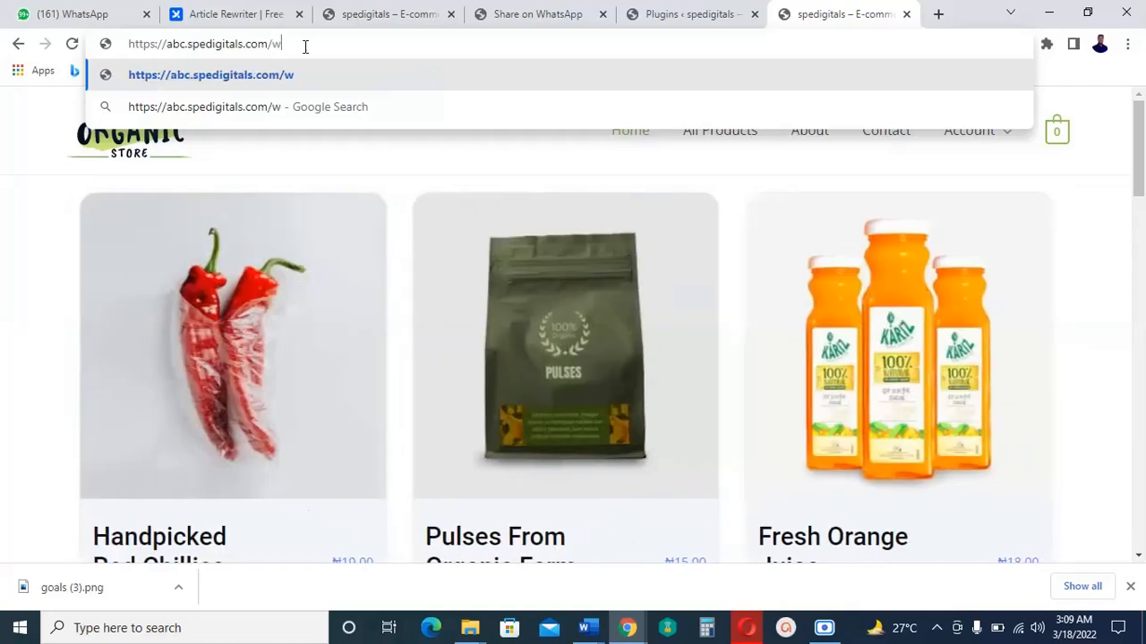
type("p-")
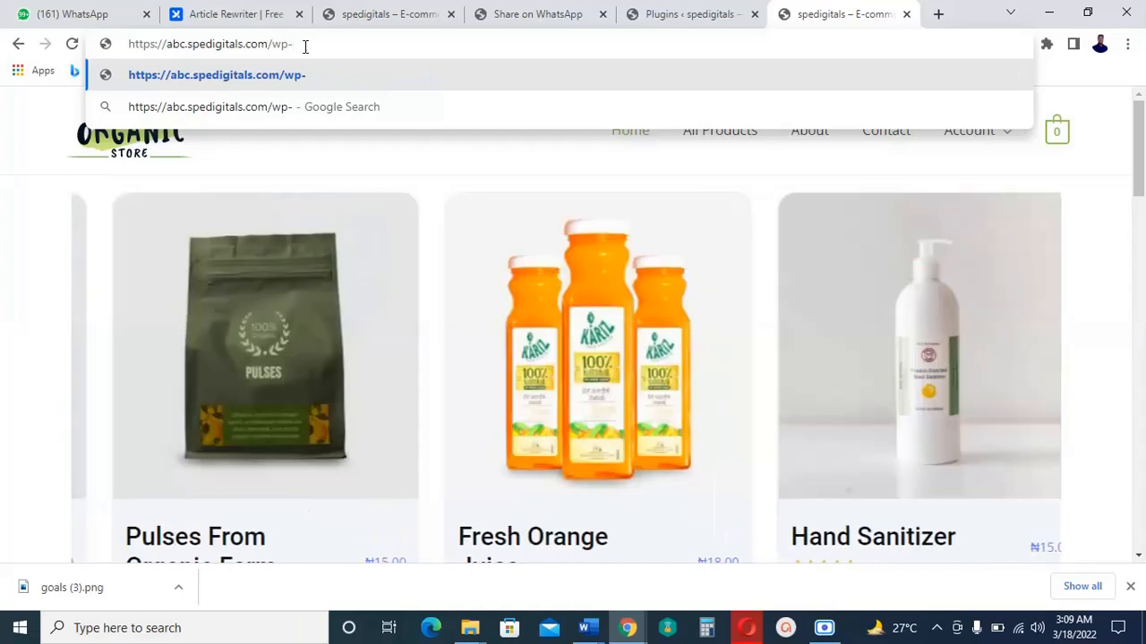
type("admin")
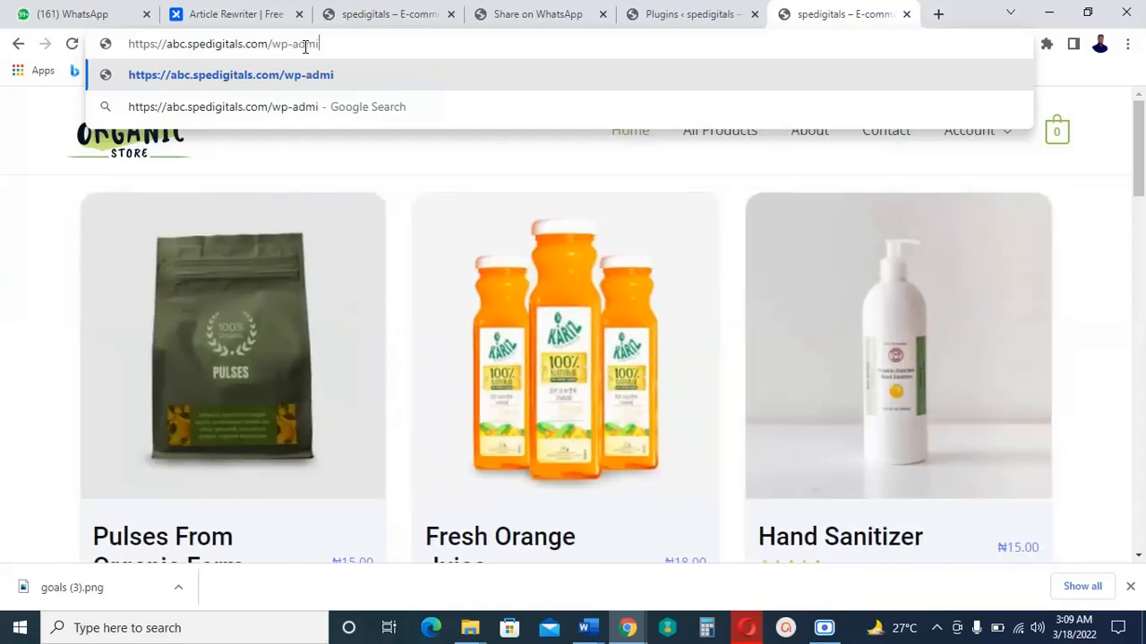
key("Return")
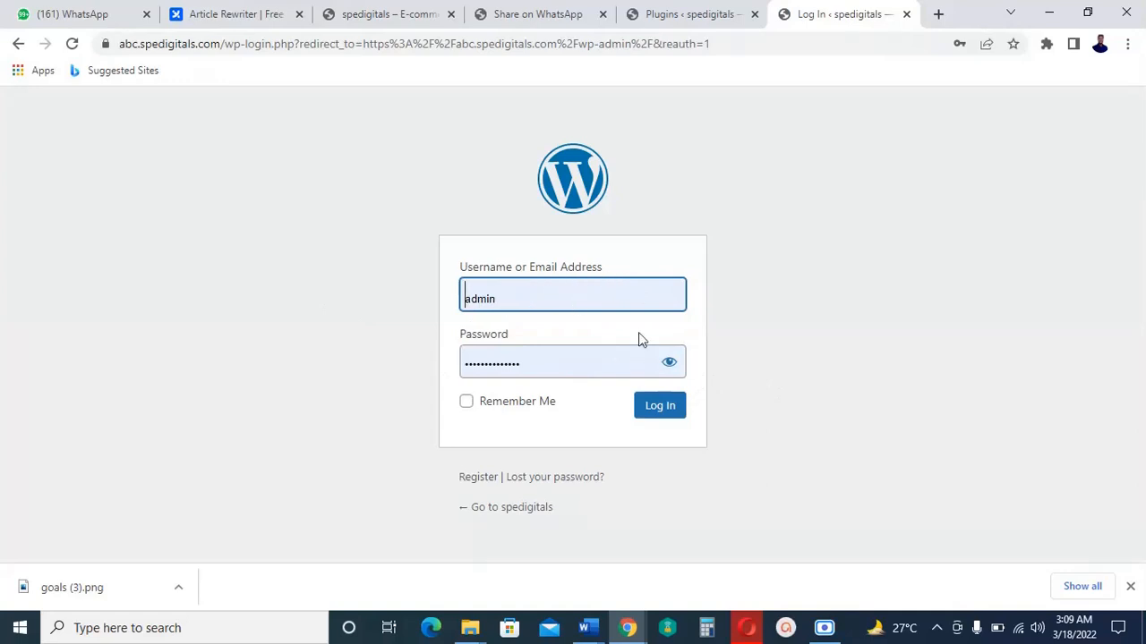
Log in with the prefilled credentials and bring up the Appearance submenu on the Dashboard.
left_click(663, 407)
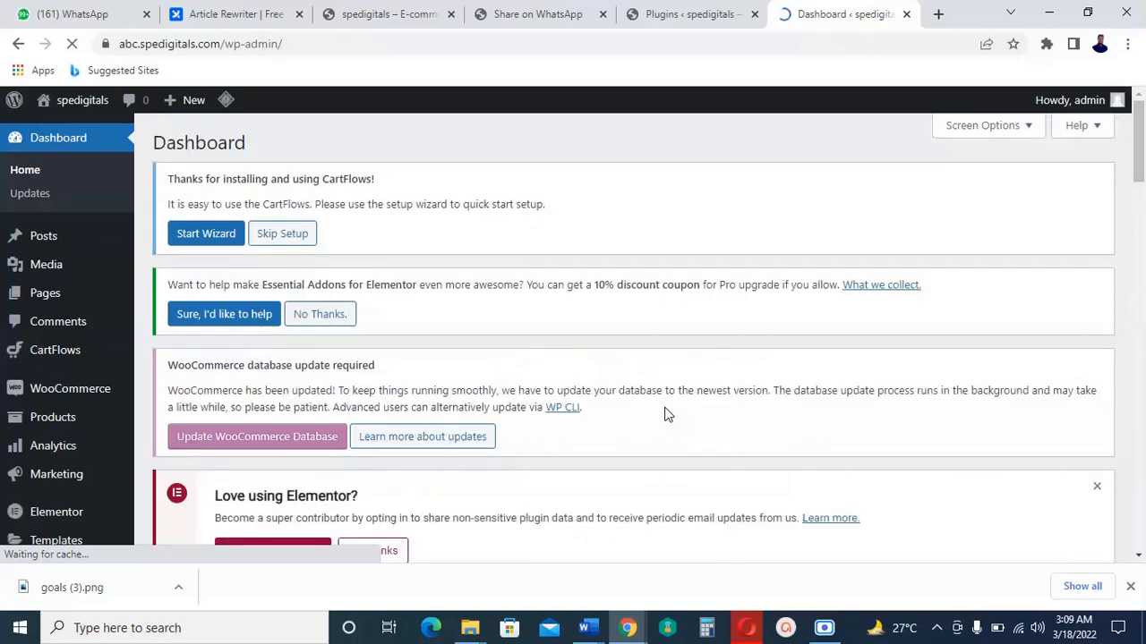
scroll(665, 414, "down", 2)
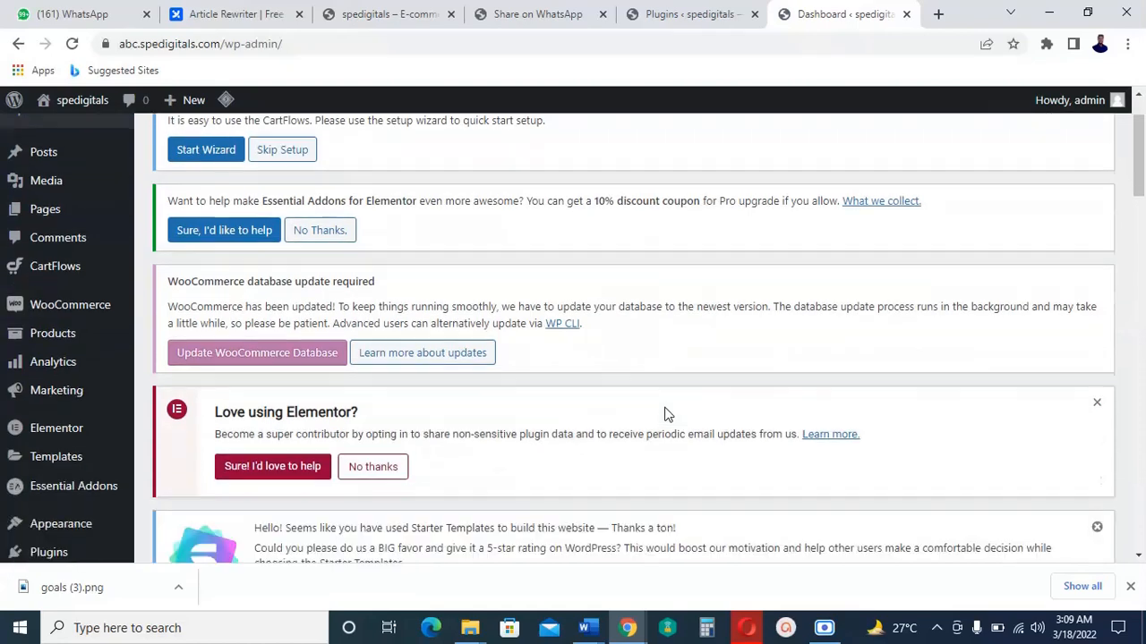
scroll(665, 414, "up", 2)
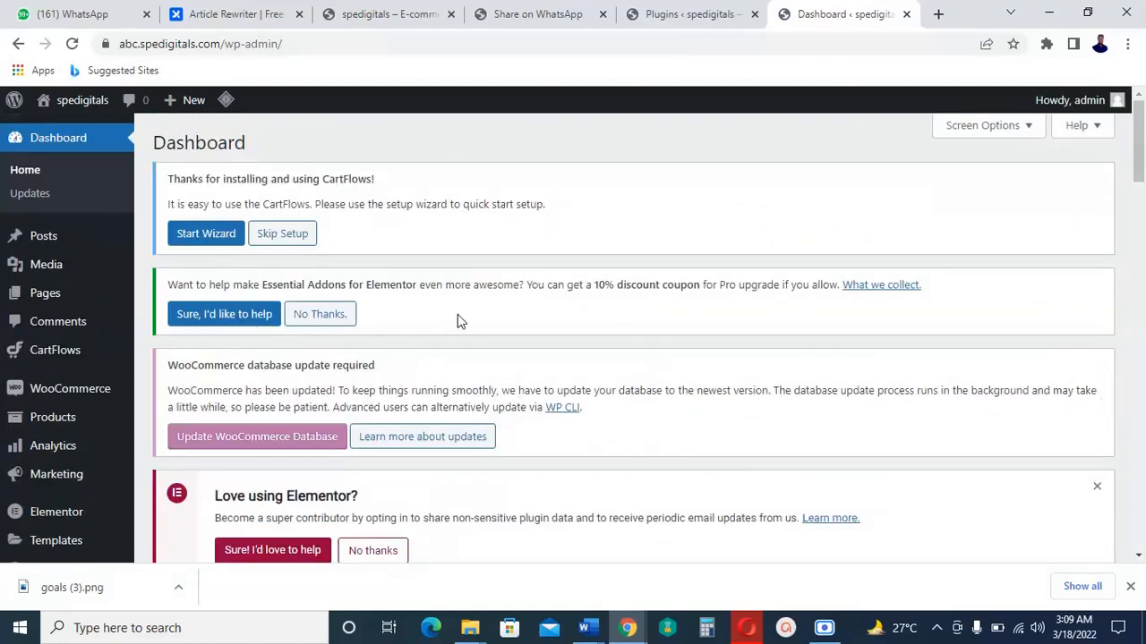
mouse_move(102, 292)
scroll(114, 244, "down", 1)
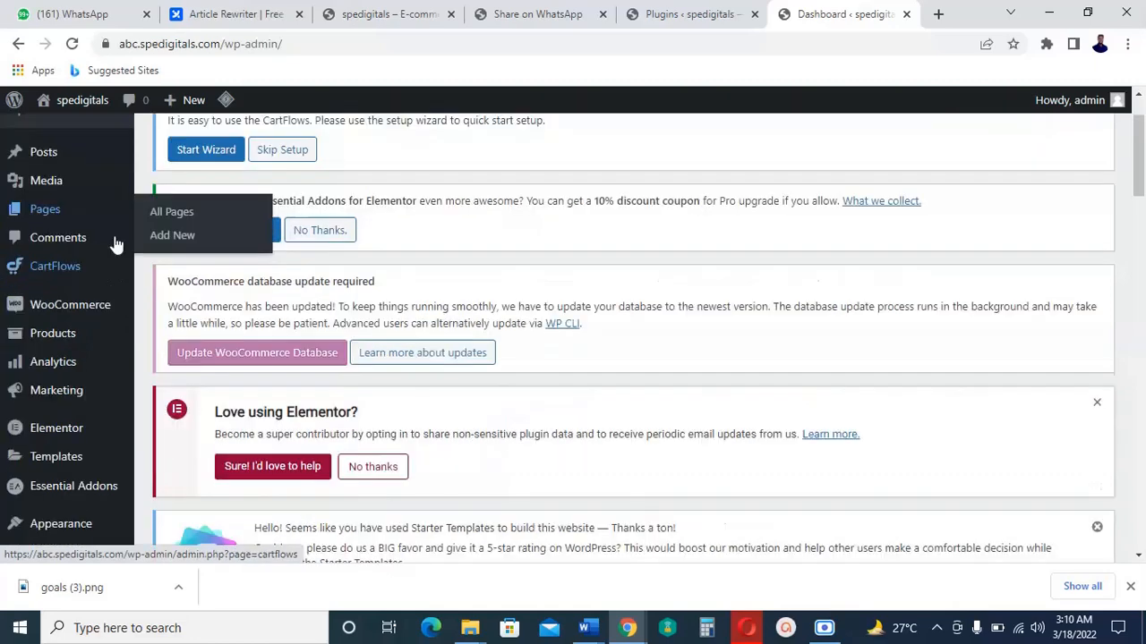
scroll(107, 260, "down", 1)
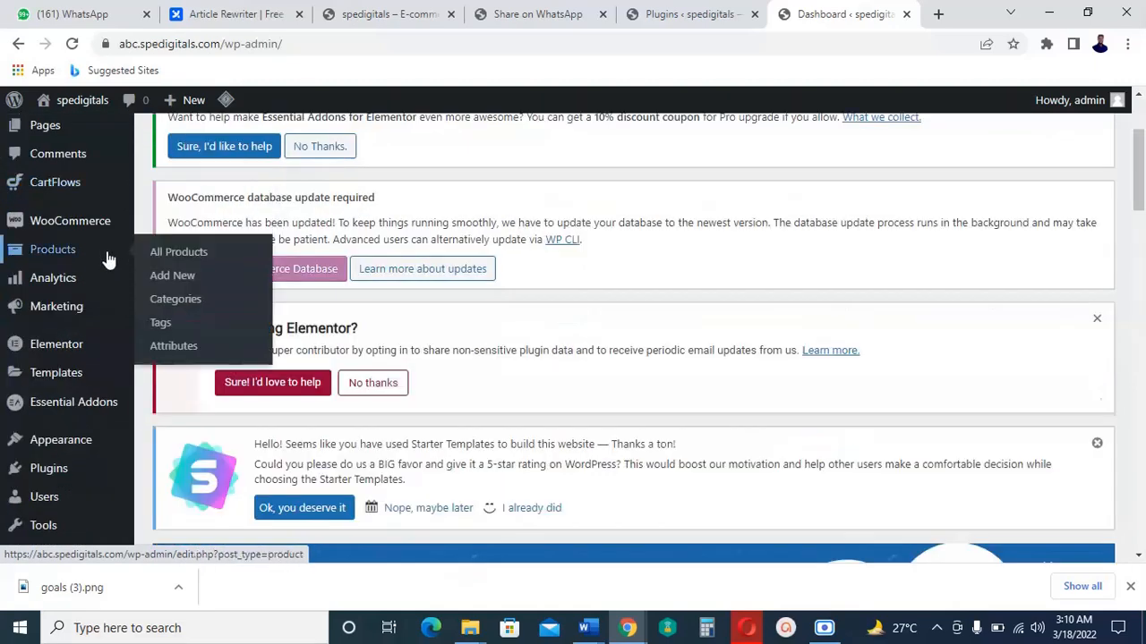
scroll(108, 259, "down", 1)
mouse_move(75, 367)
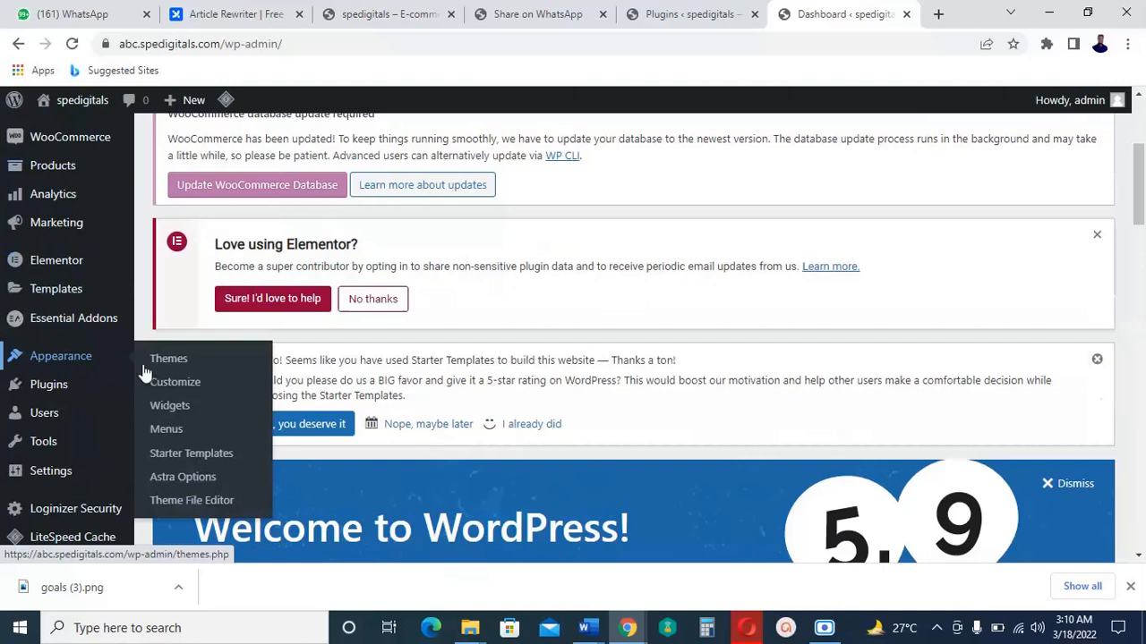
Launch Appearance > Customize and browse the Astra Customizer sections beside the homepage preview.
left_click(177, 386)
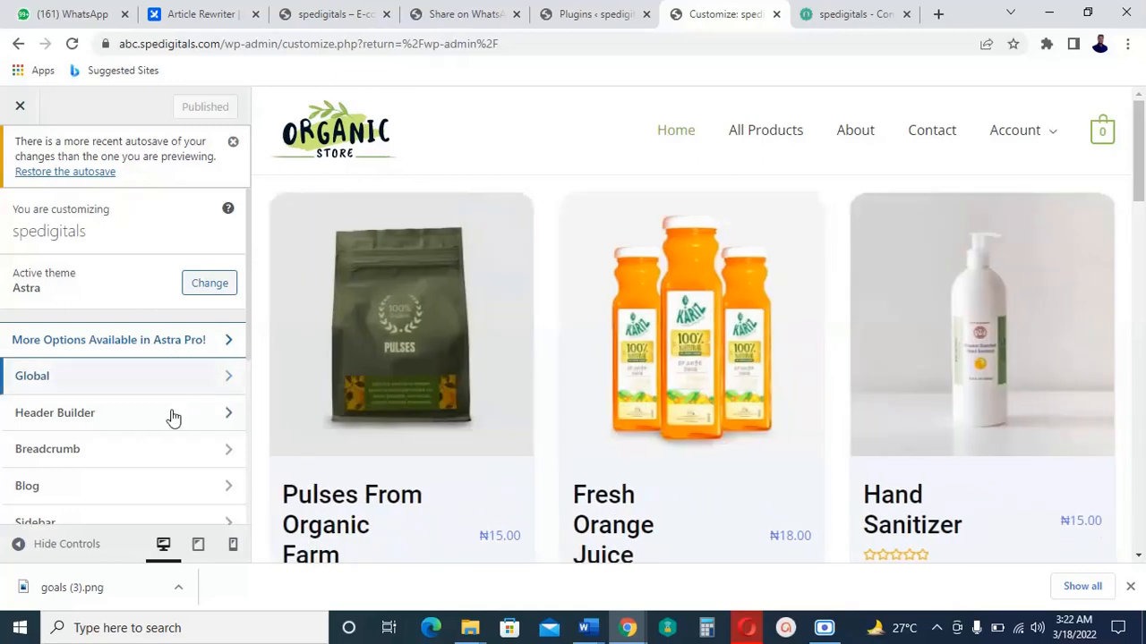
scroll(172, 417, "down", 1)
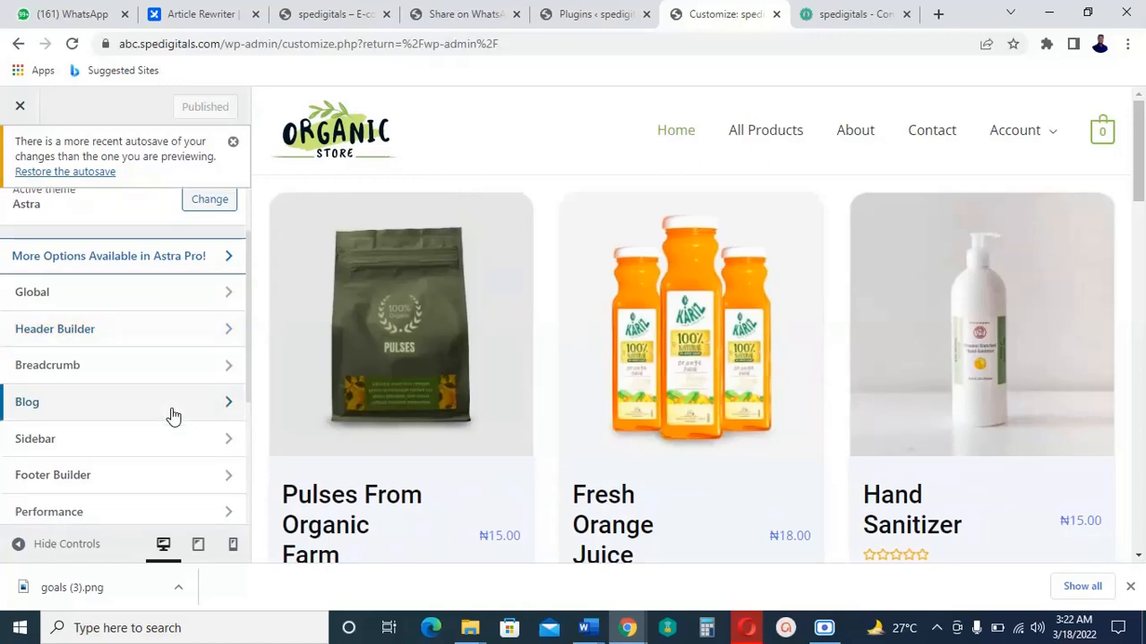
scroll(172, 417, "down", 2)
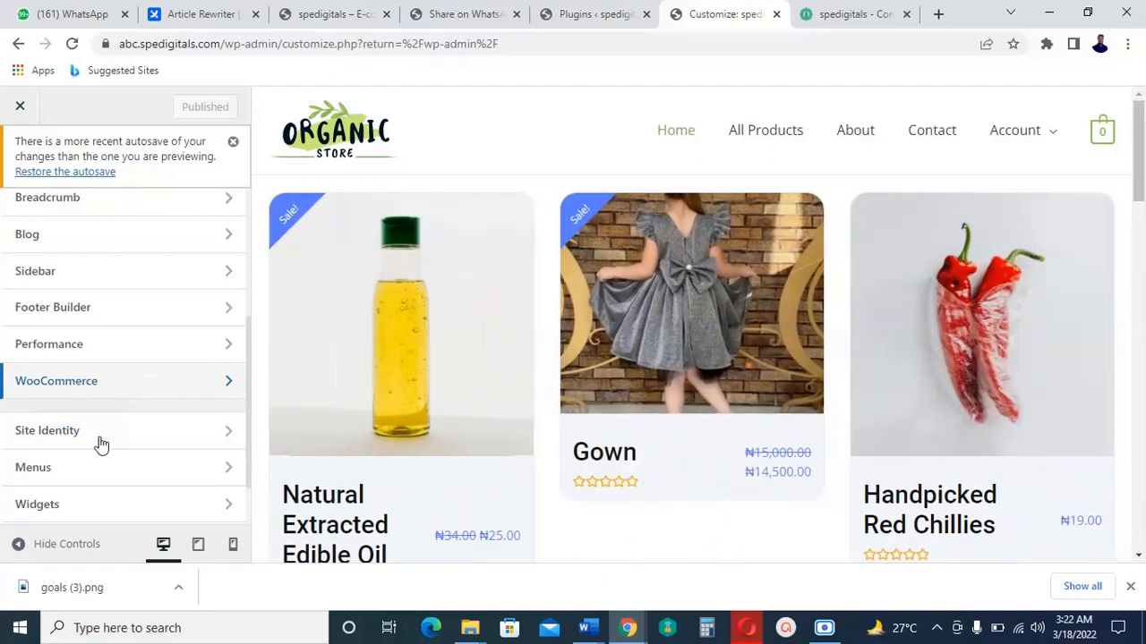
scroll(157, 240, "up", 3)
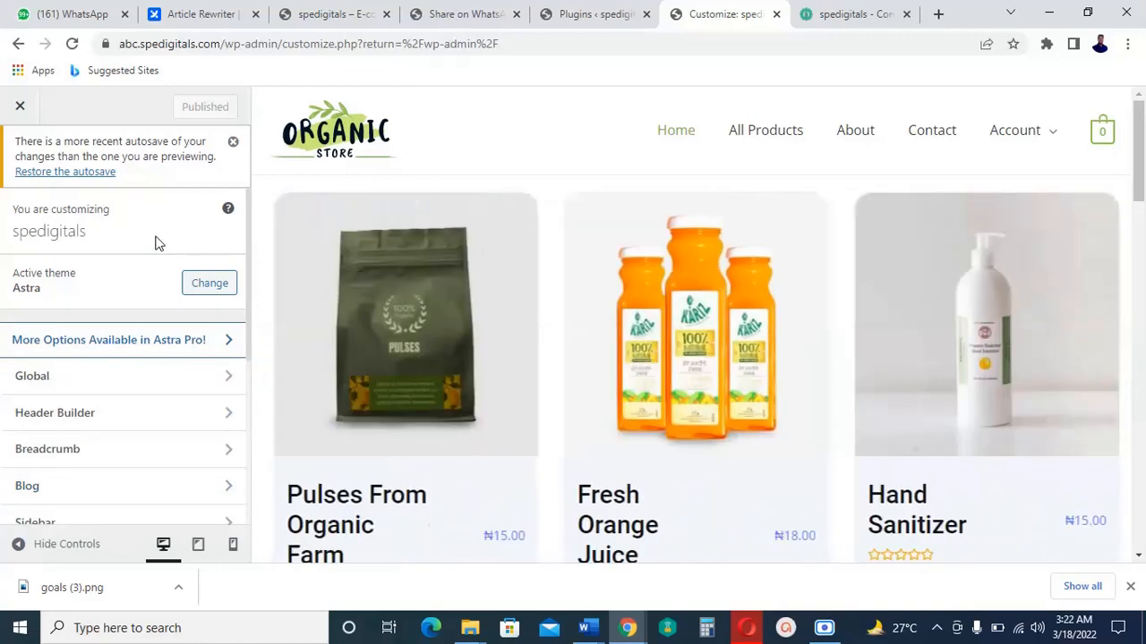
scroll(160, 324, "down", 2)
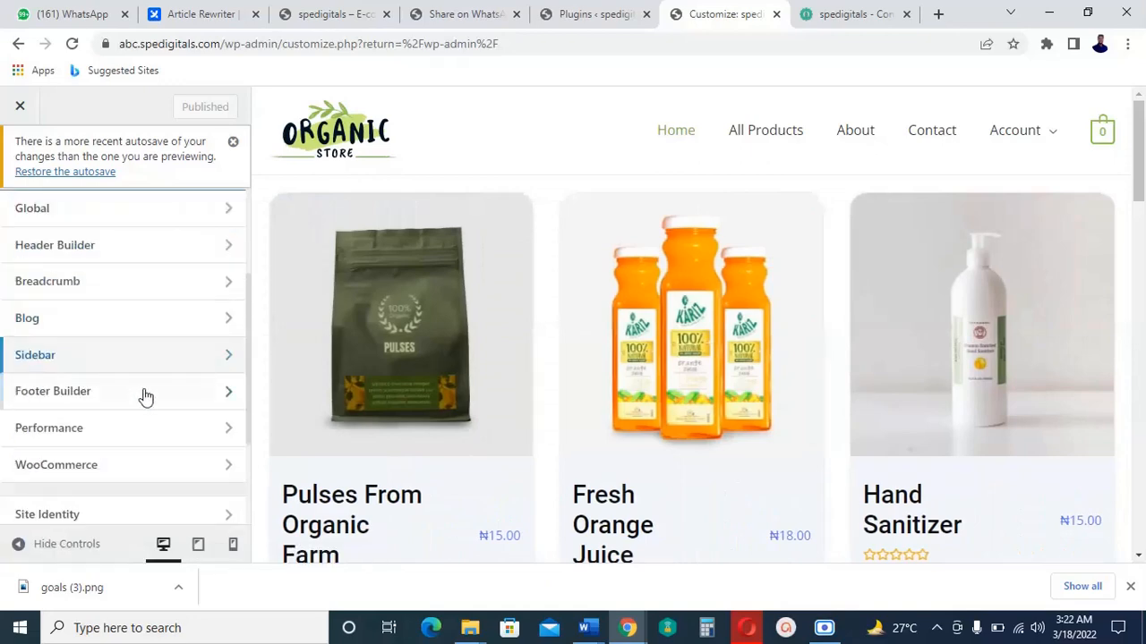
scroll(150, 369, "up", 1)
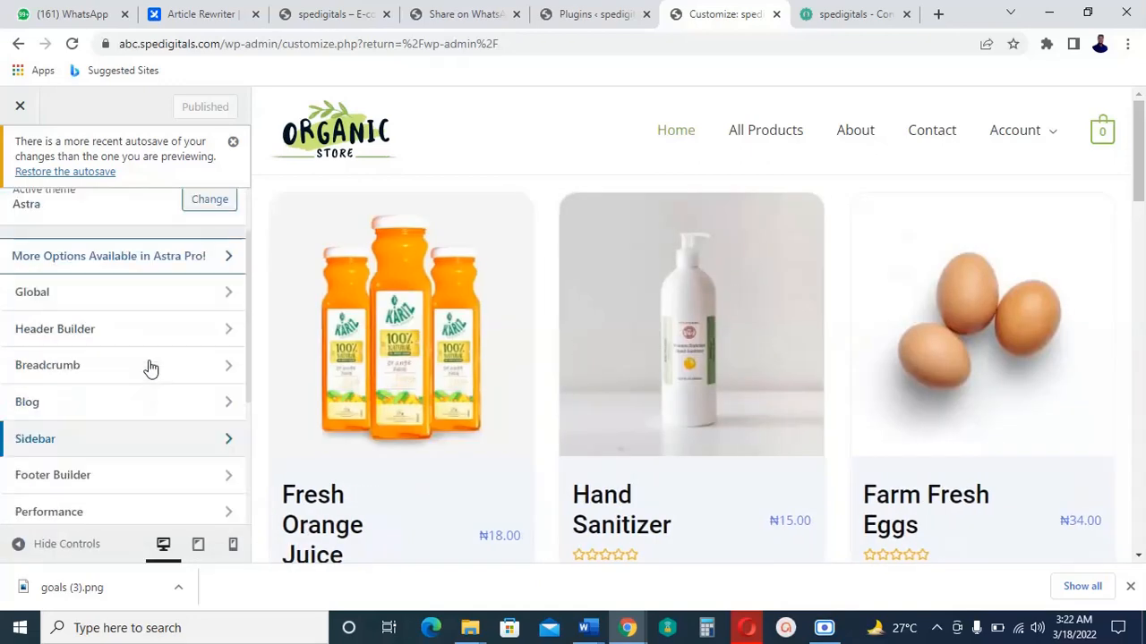
scroll(151, 369, "down", 2)
scroll(150, 394, "down", 2)
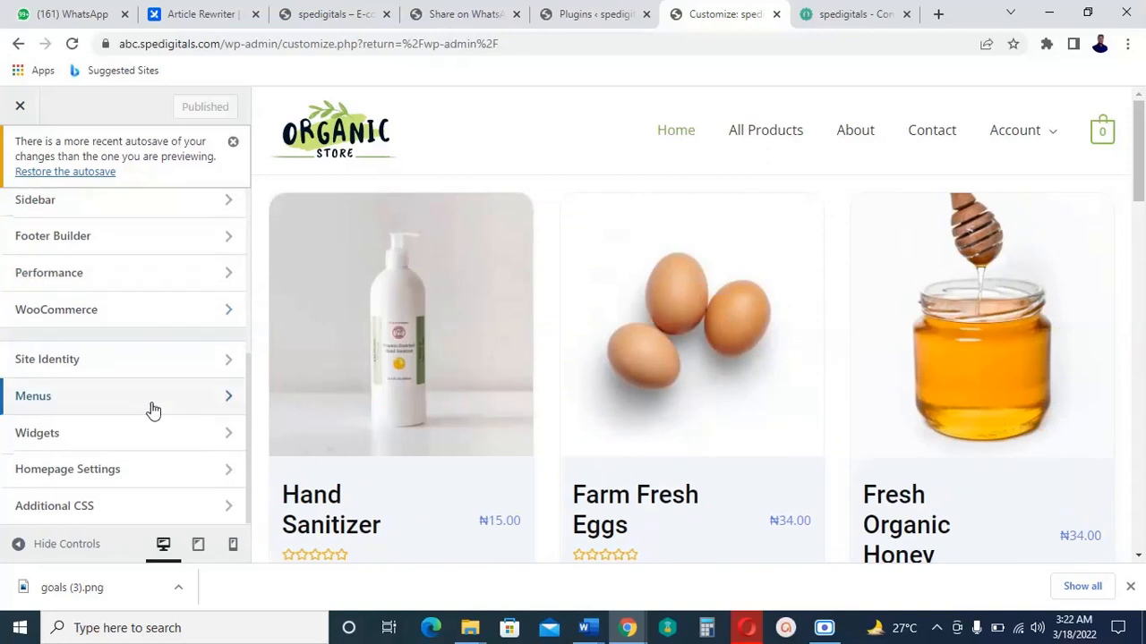
Go into the Header Builder's Site Title & Logo panel to reach the logo setting.
left_click(184, 365)
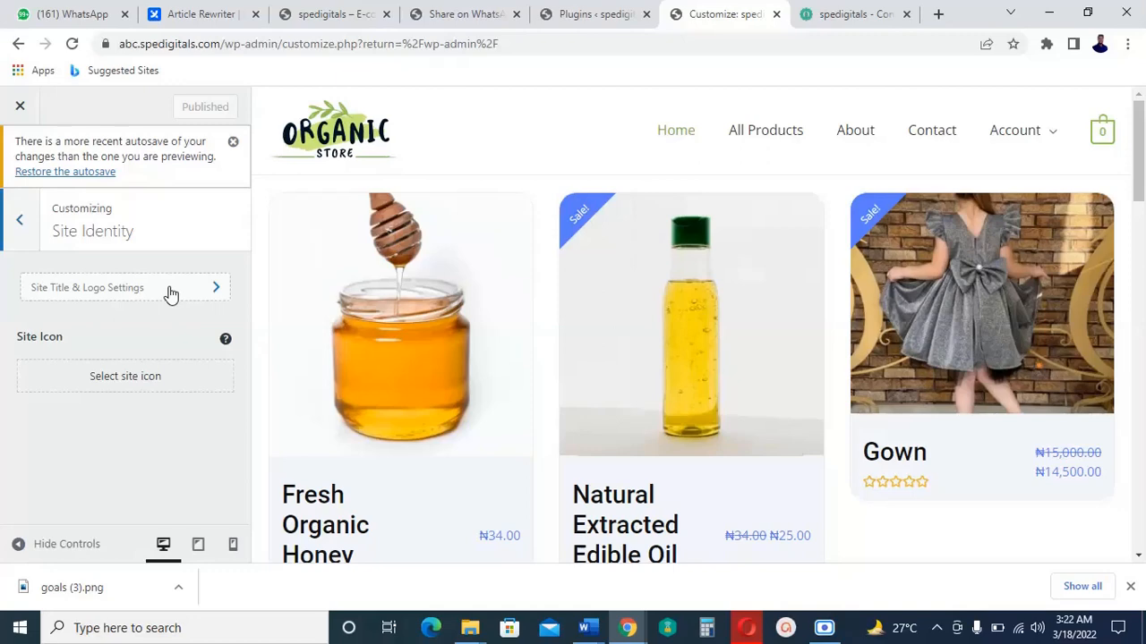
left_click(171, 291)
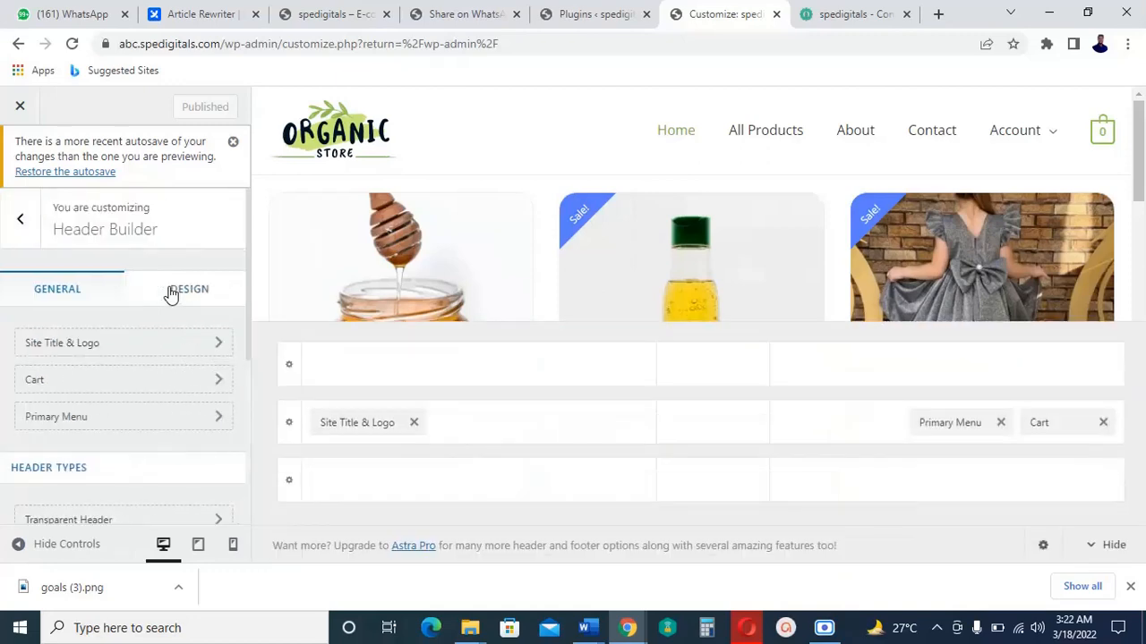
left_click(63, 353)
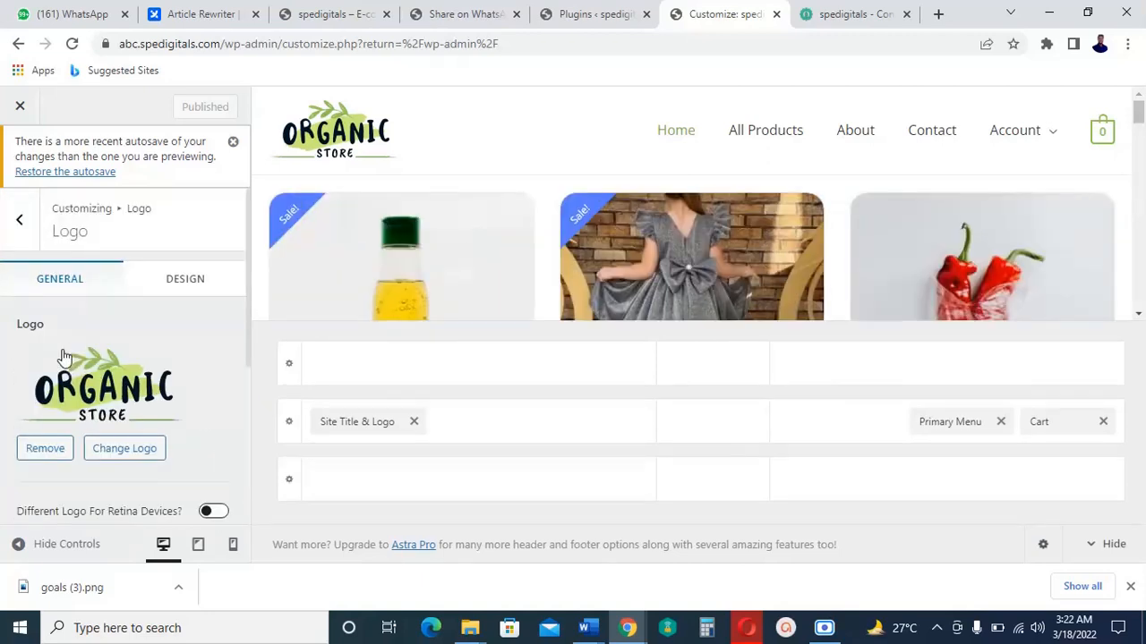
Swap the header logo for the black LOGO image (logo-5.svg), skipping cropping.
left_click(139, 454)
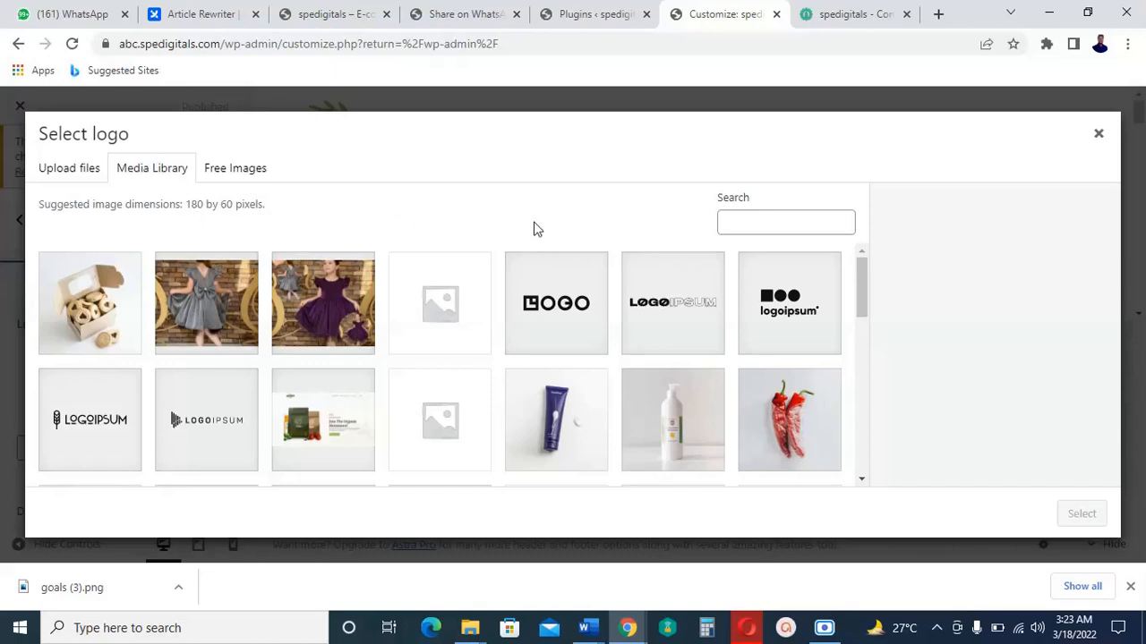
left_click(576, 335)
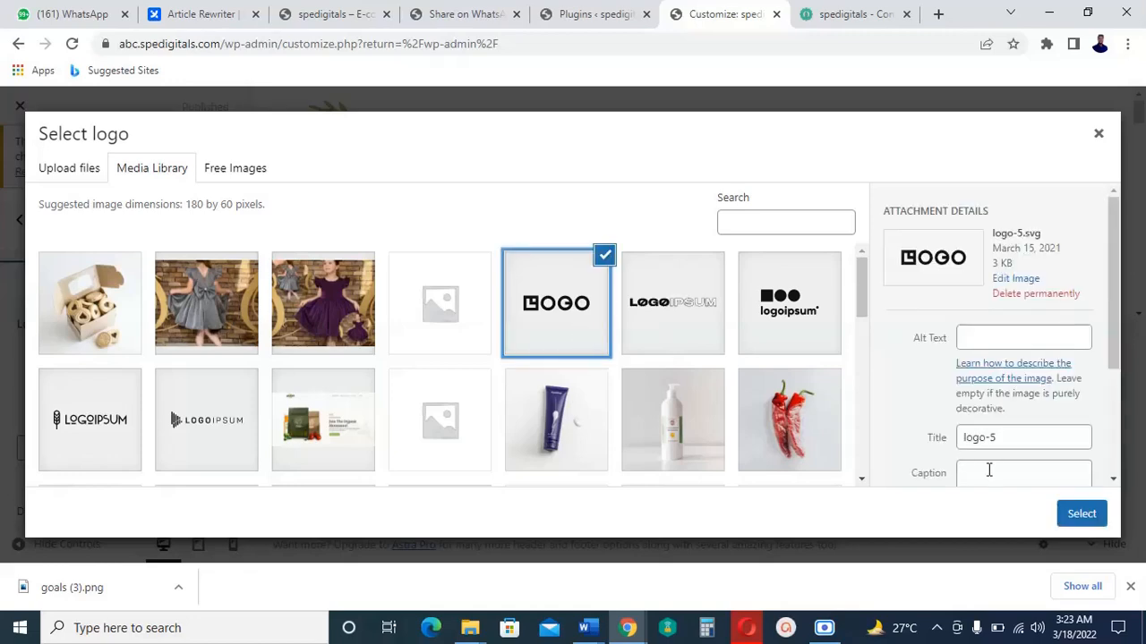
left_click(1081, 516)
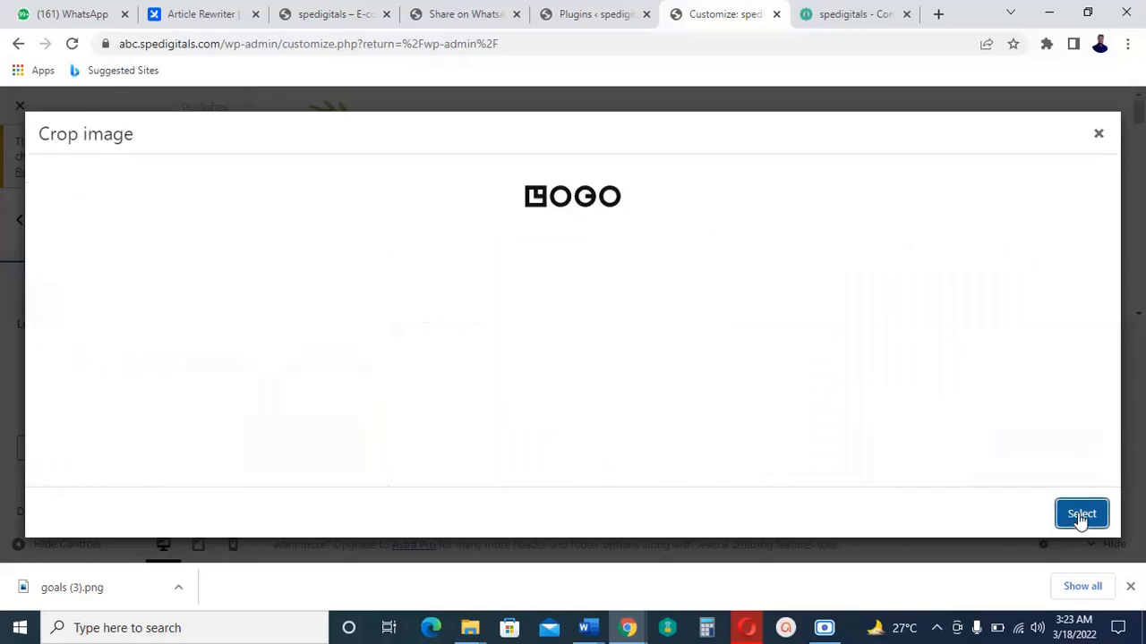
left_click(990, 523)
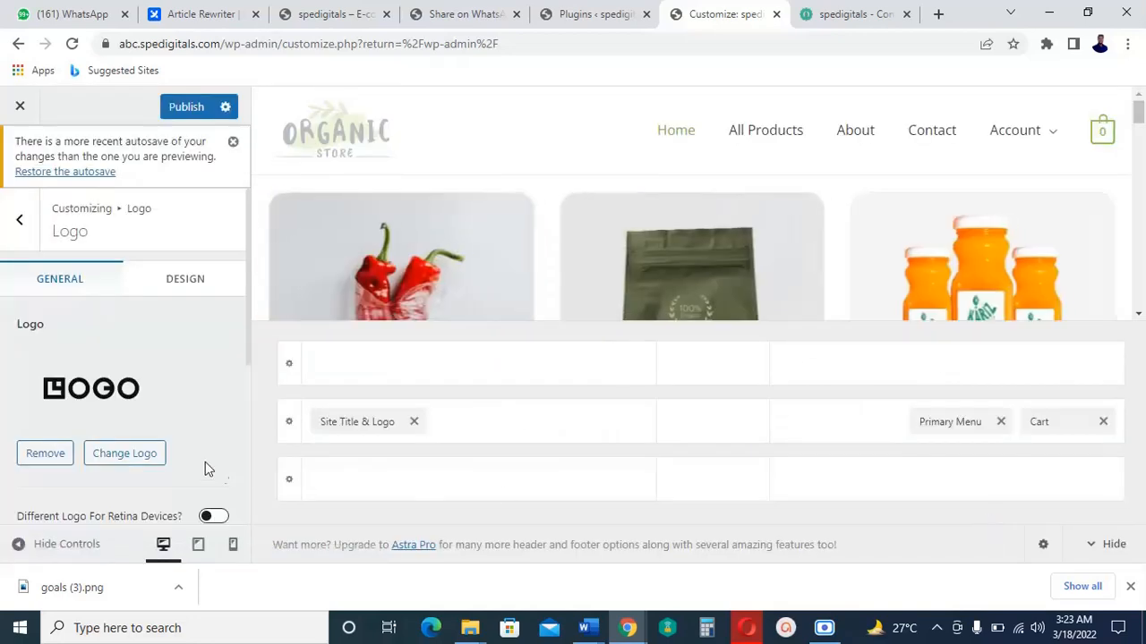
scroll(214, 415, "down", 3)
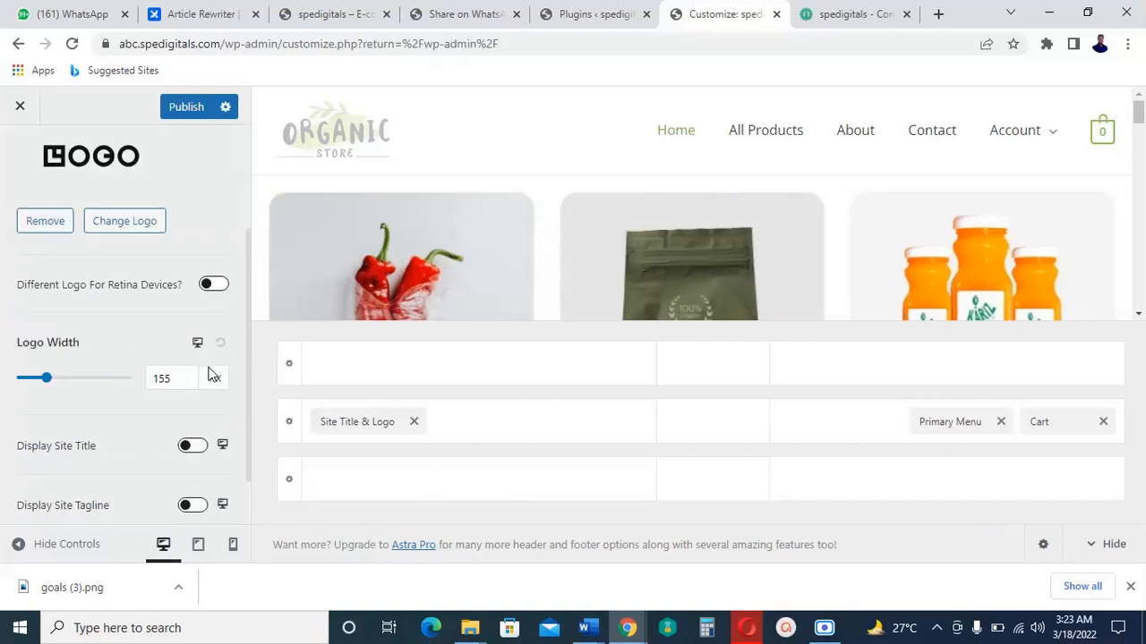
scroll(208, 377, "down", 1)
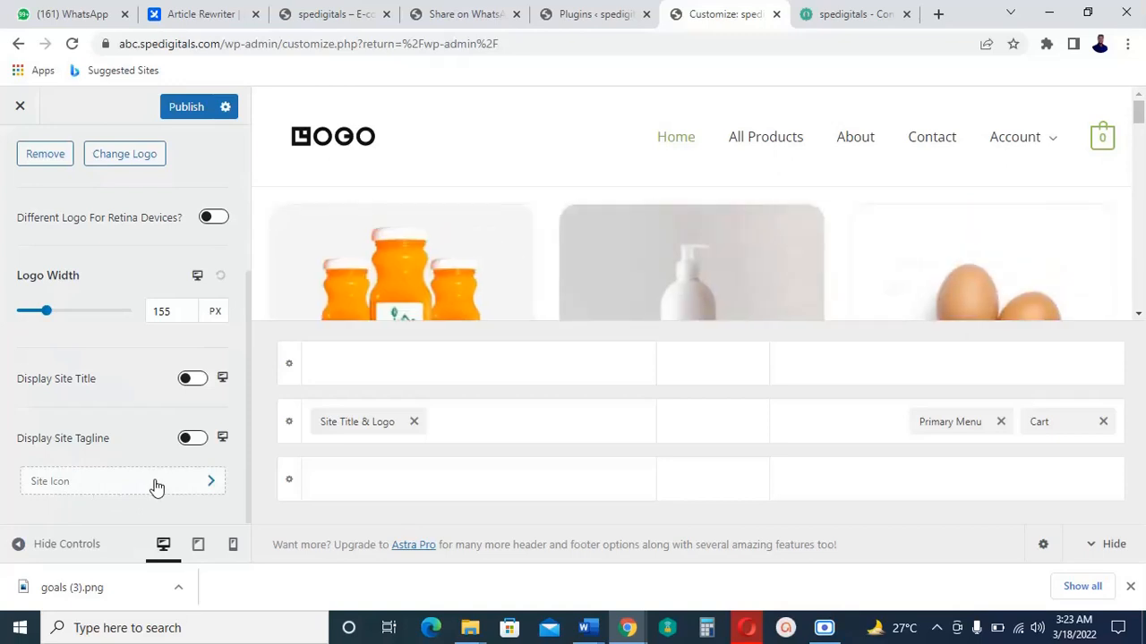
left_click(859, 11)
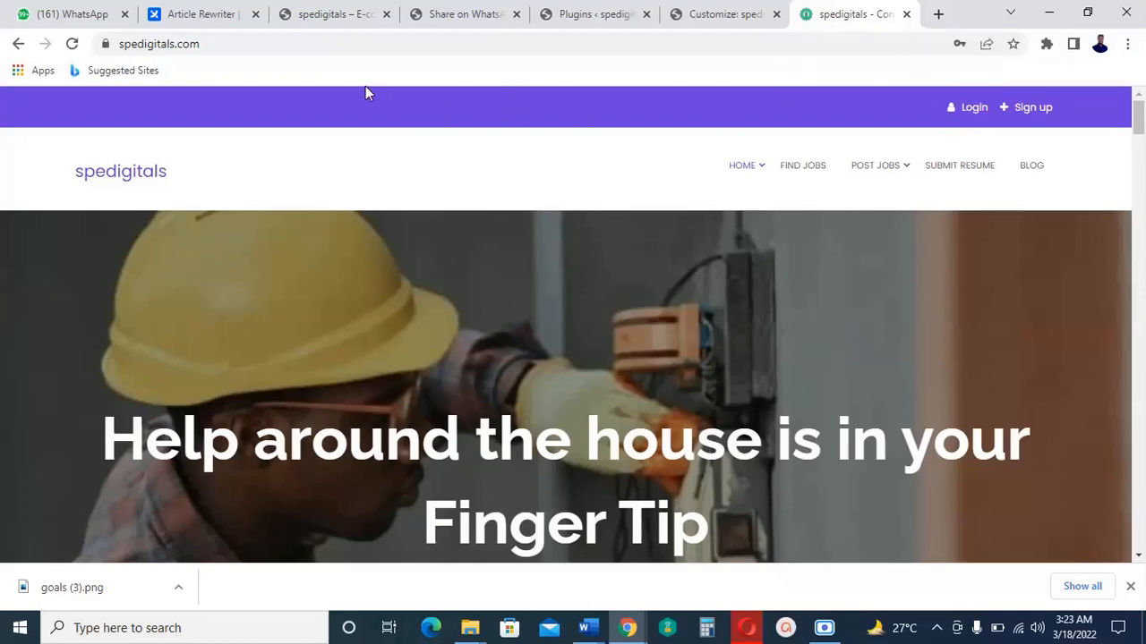
left_click(713, 13)
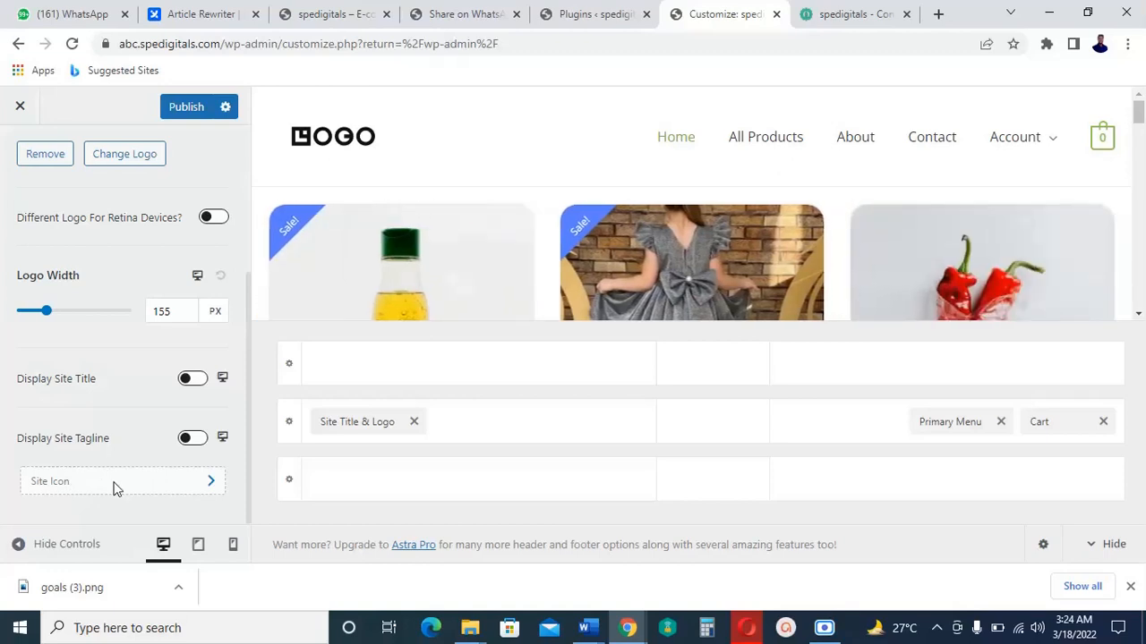
Set the cookies photo as the site icon and publish the Customizer changes.
left_click(114, 488)
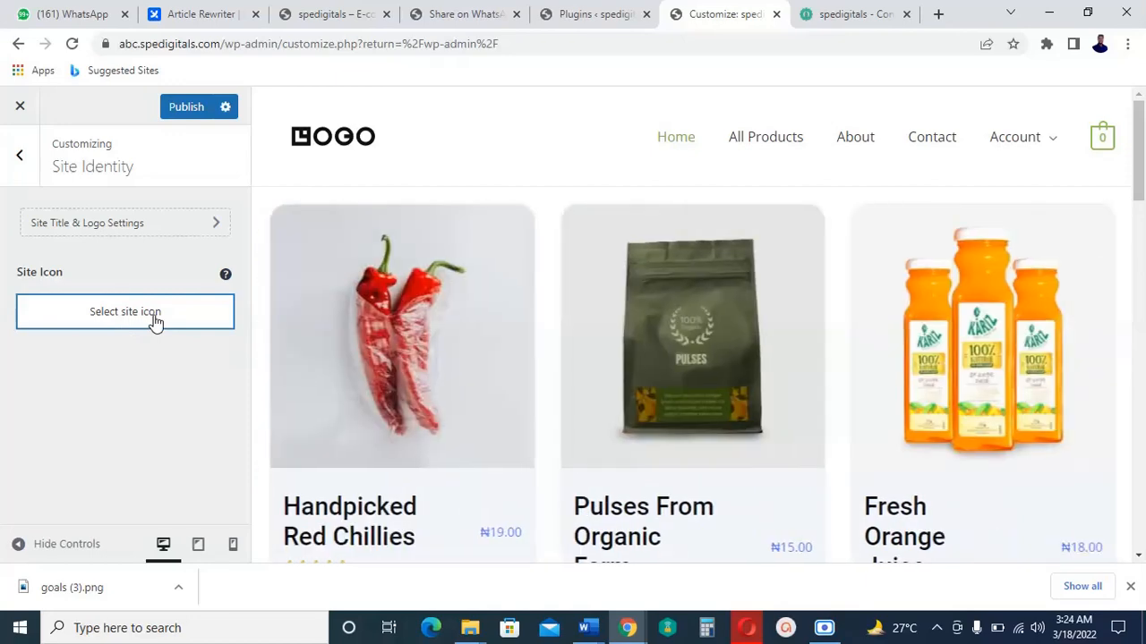
left_click(158, 323)
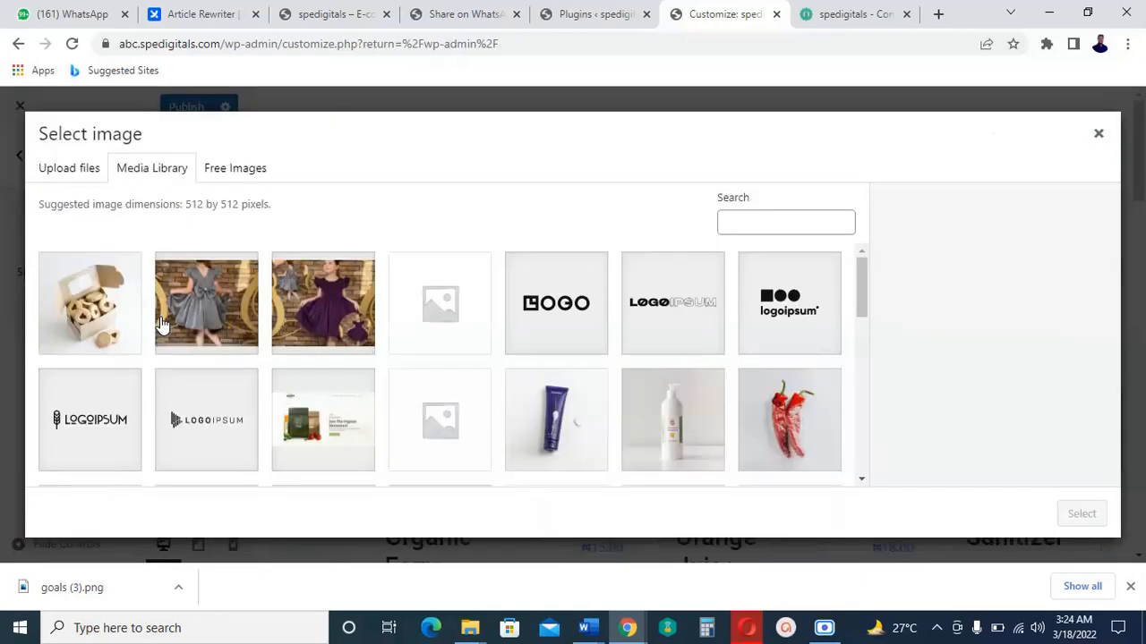
left_click(112, 324)
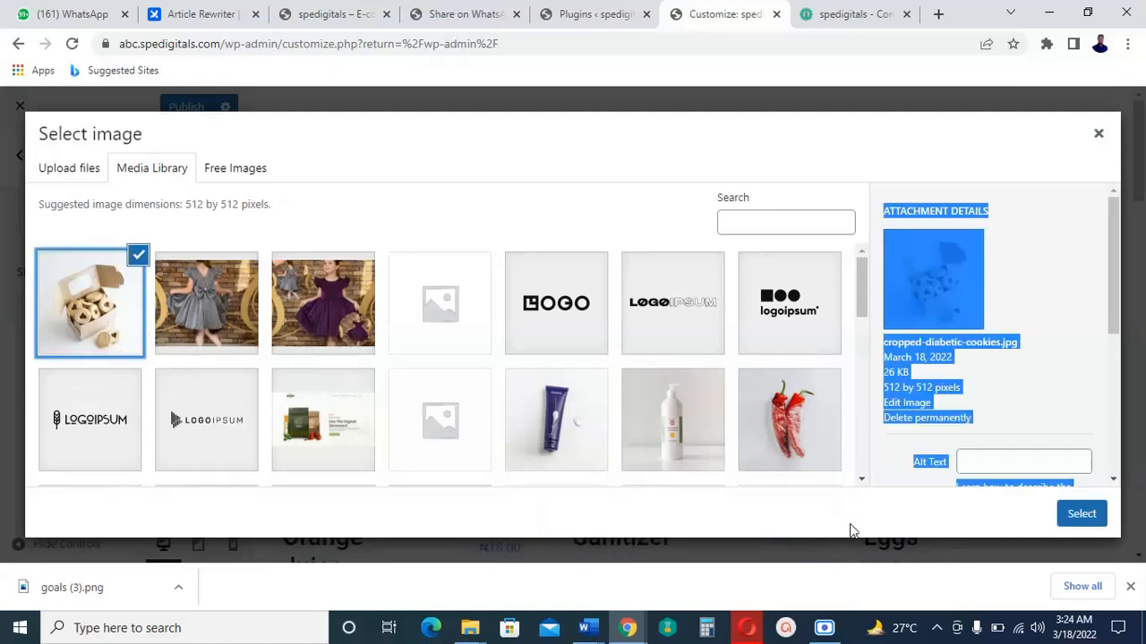
left_click(1091, 524)
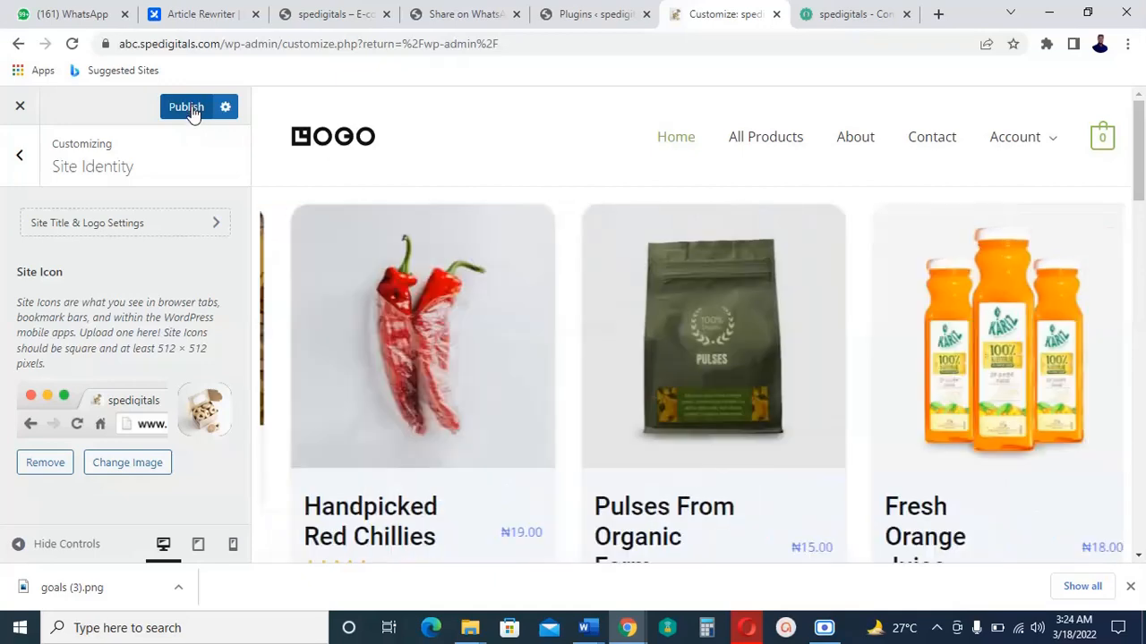
left_click(194, 113)
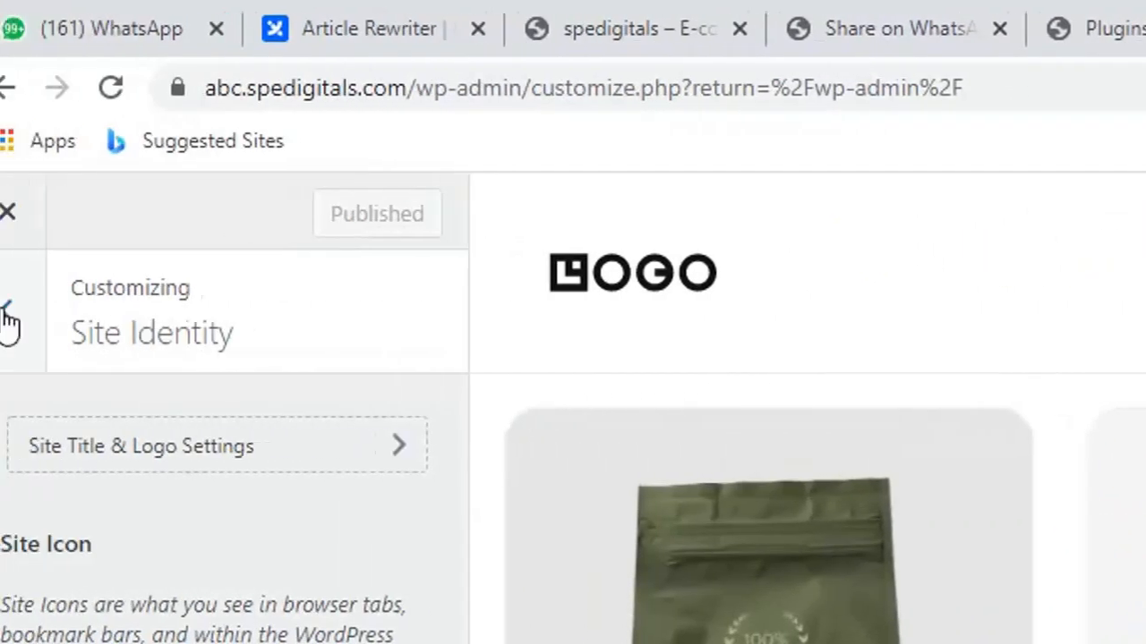
Return to the main Customizer panel and open the Footer Builder.
left_click(40, 318)
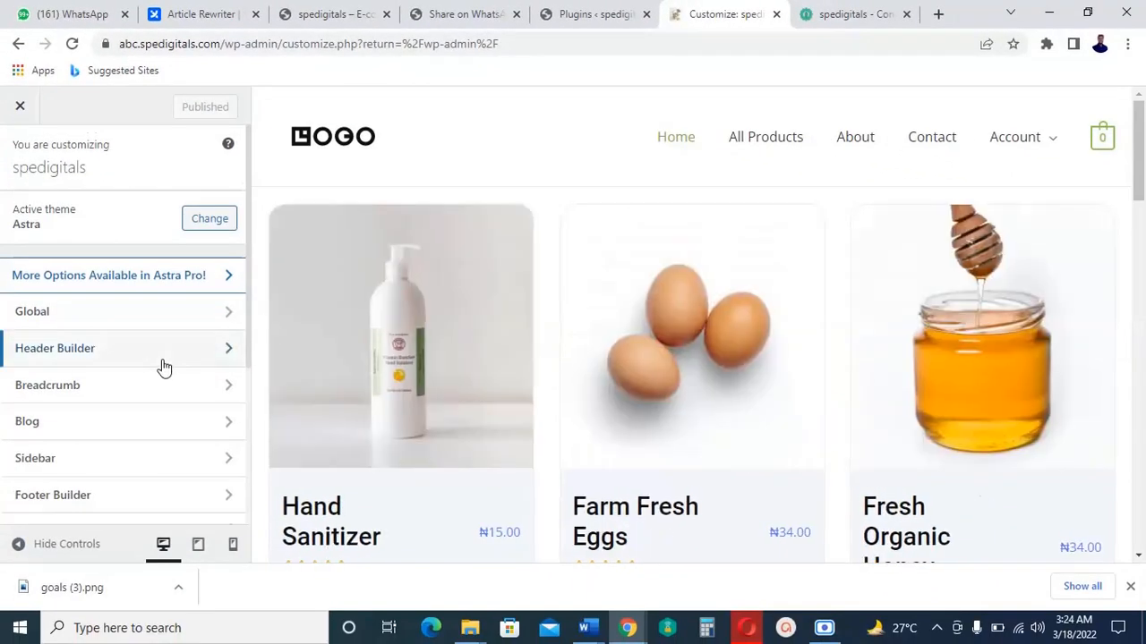
scroll(164, 362, "down", 1)
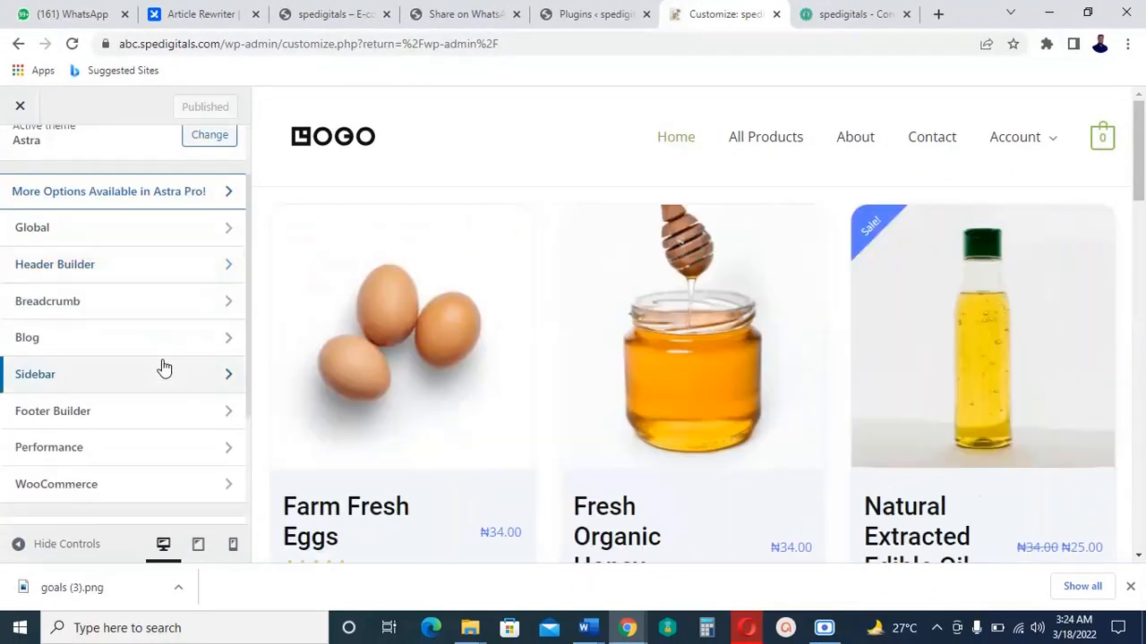
scroll(165, 367, "down", 1)
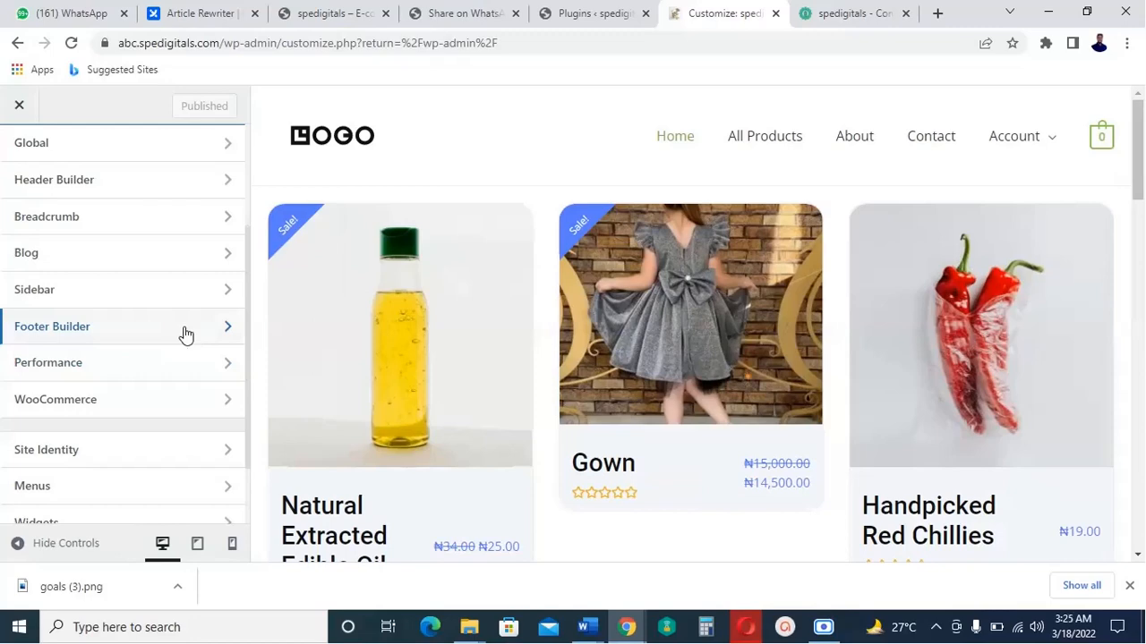
left_click(186, 334)
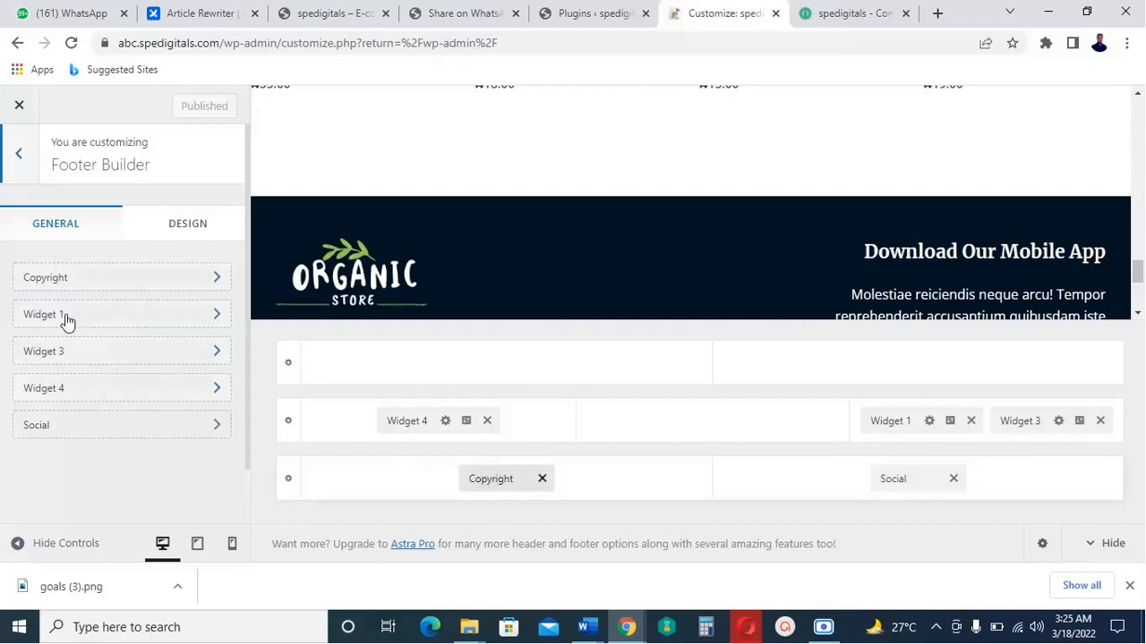
Check the footer Copyright settings, then switch to the Widget 1 footer section.
left_click(124, 279)
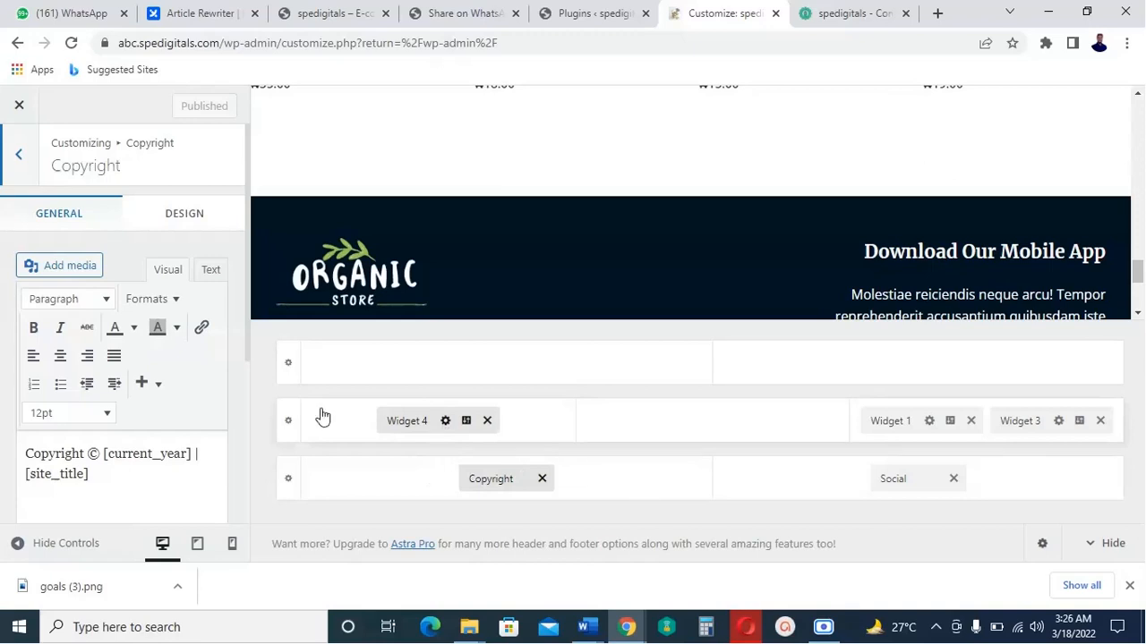
left_click(20, 159)
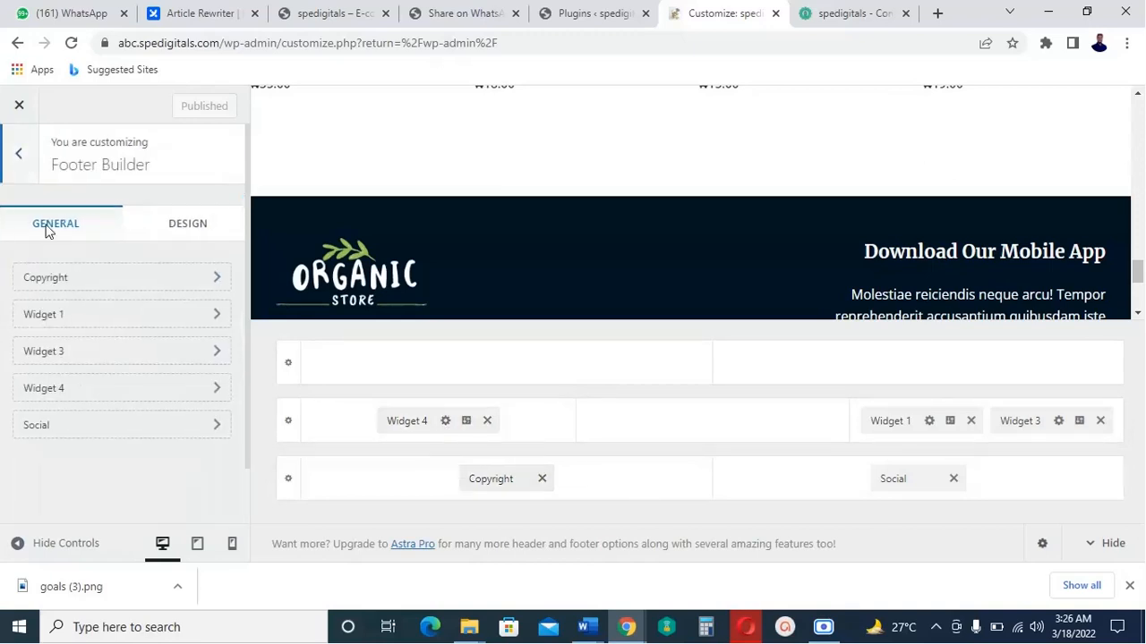
left_click(143, 324)
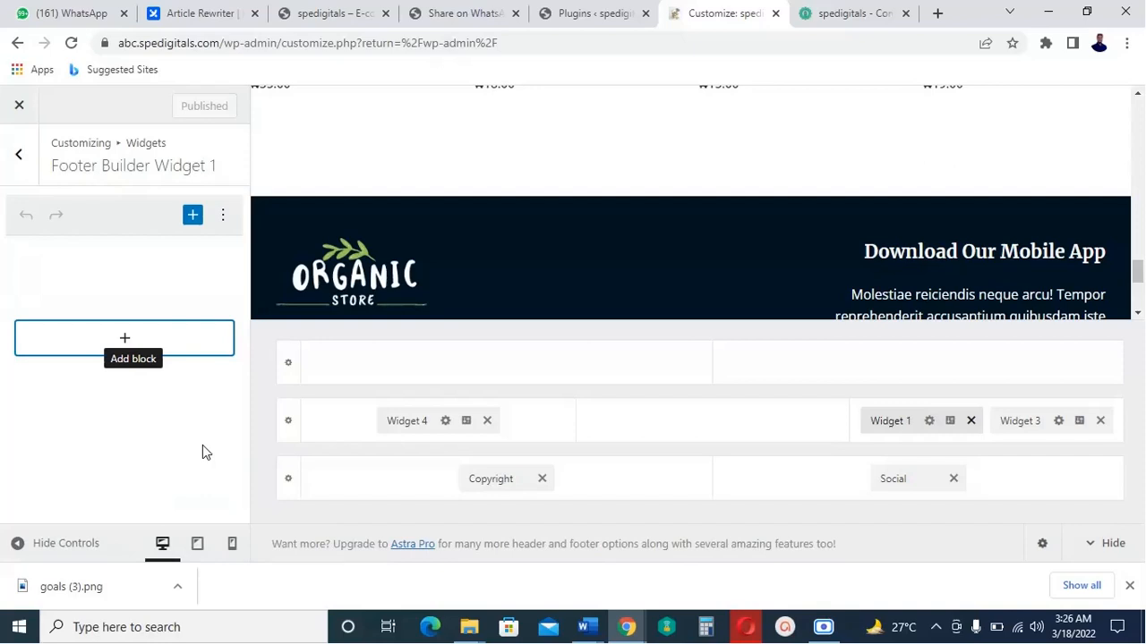
Change the footer Text widget's title from 'Download Our Mobile App' to 'Shop Now'.
left_click(133, 373)
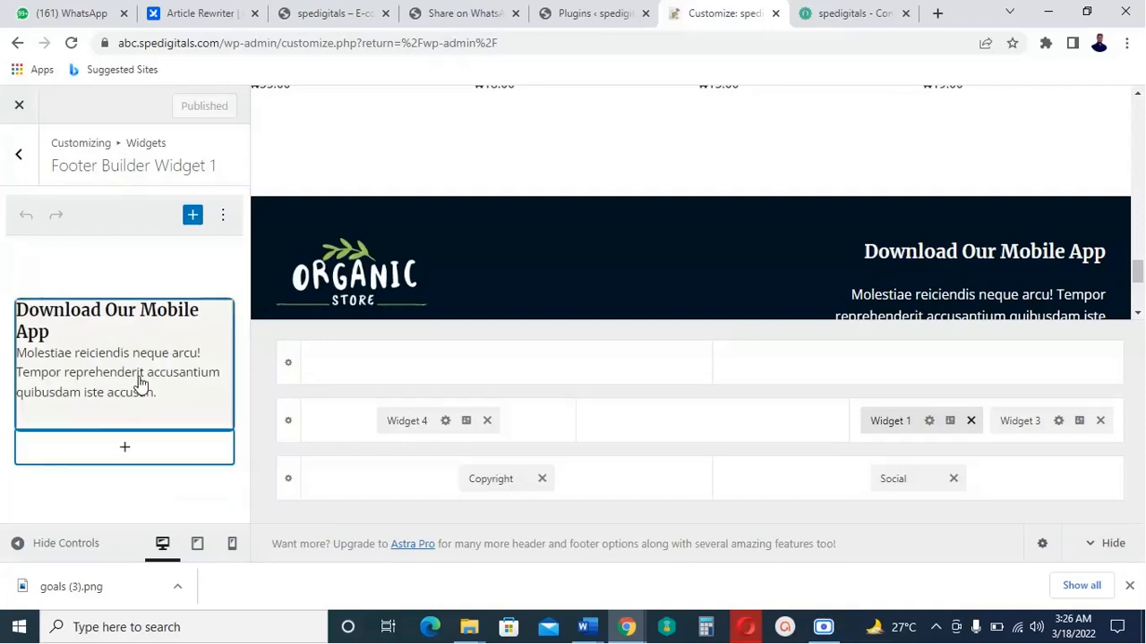
left_click(141, 377)
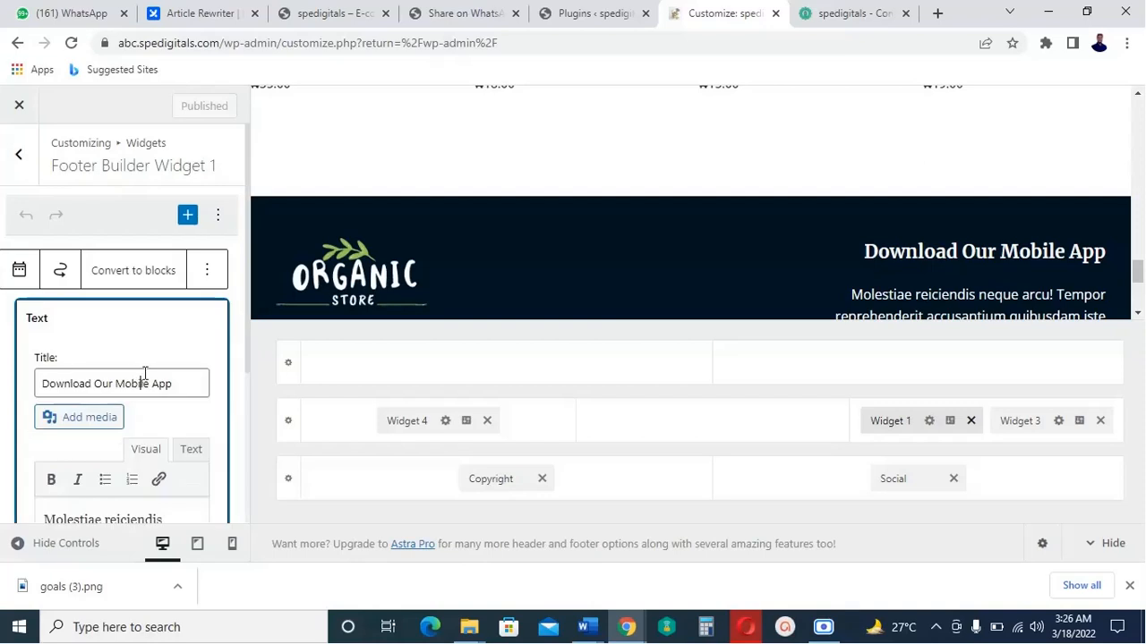
scroll(192, 381, "down", 1)
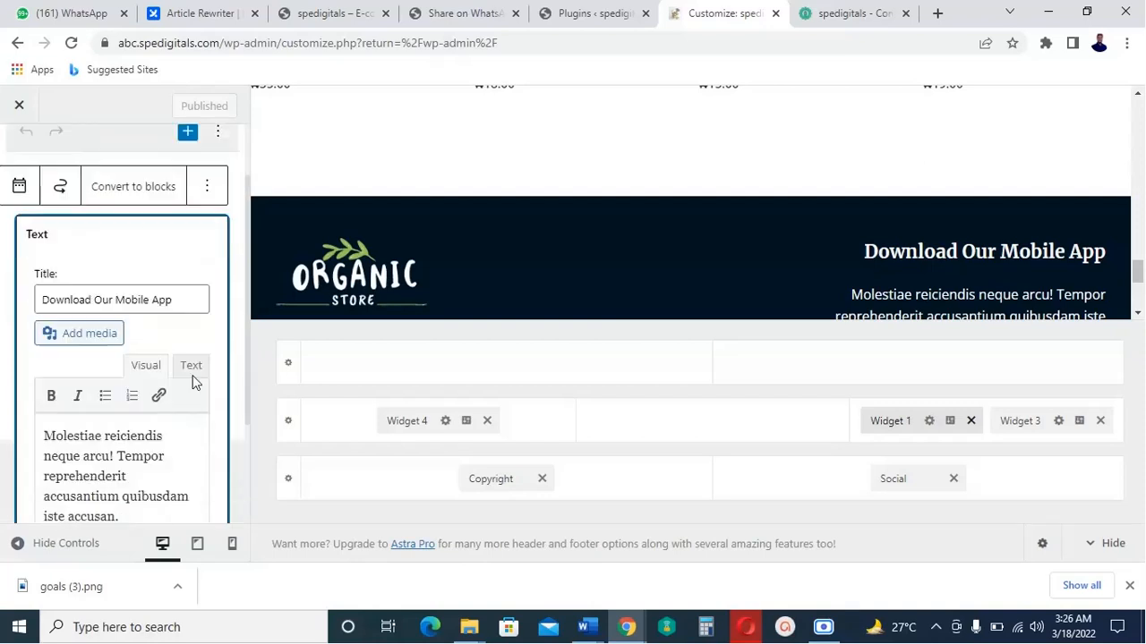
left_click(180, 300)
left_click_drag(159, 304, 57, 299)
left_click(156, 307)
left_click_drag(56, 299, 40, 299)
left_click_drag(186, 303, 87, 305)
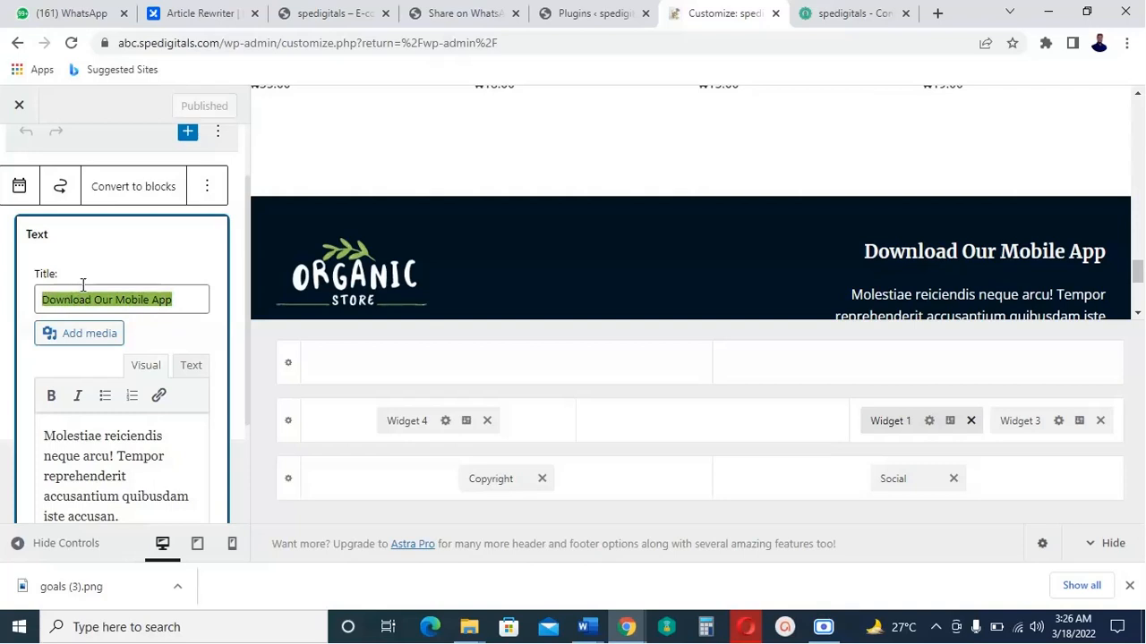
type("Sh")
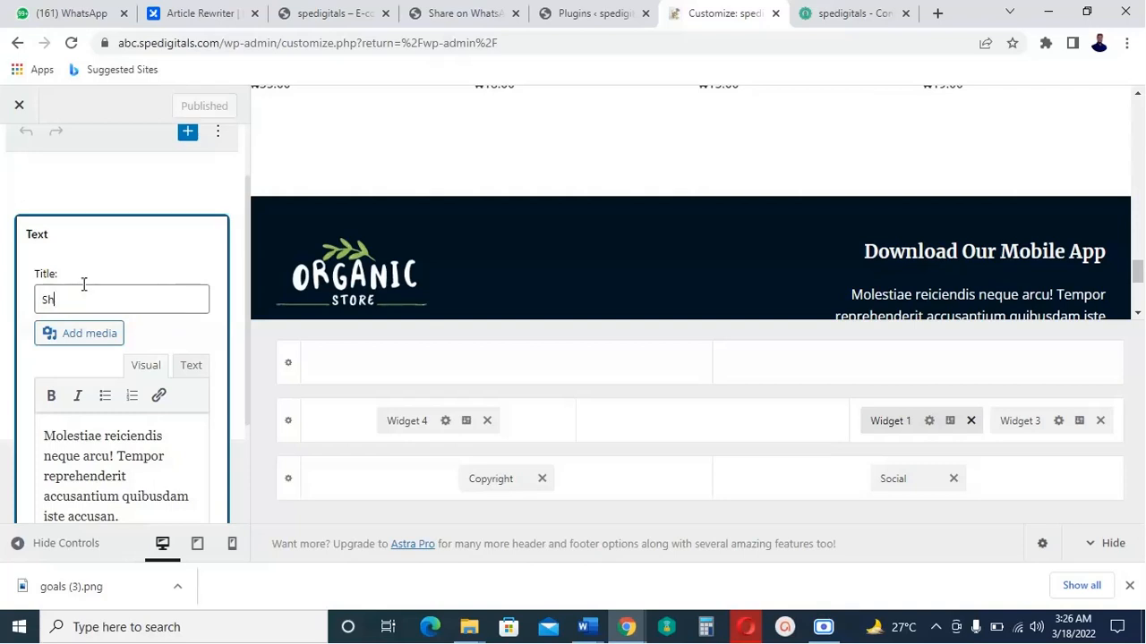
type("op")
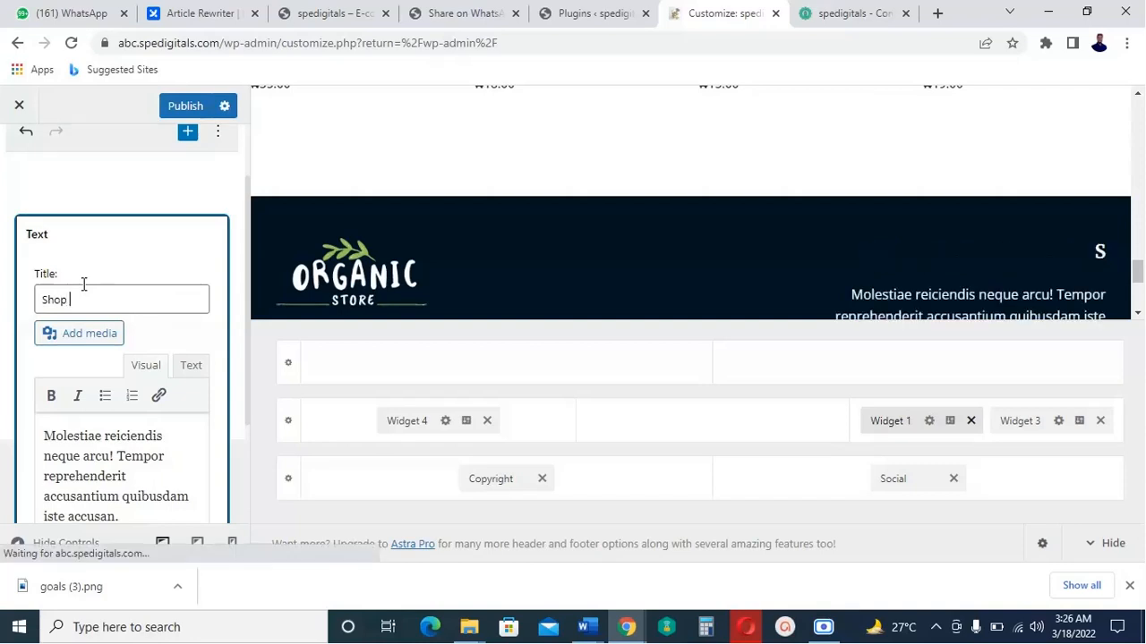
type(" Now")
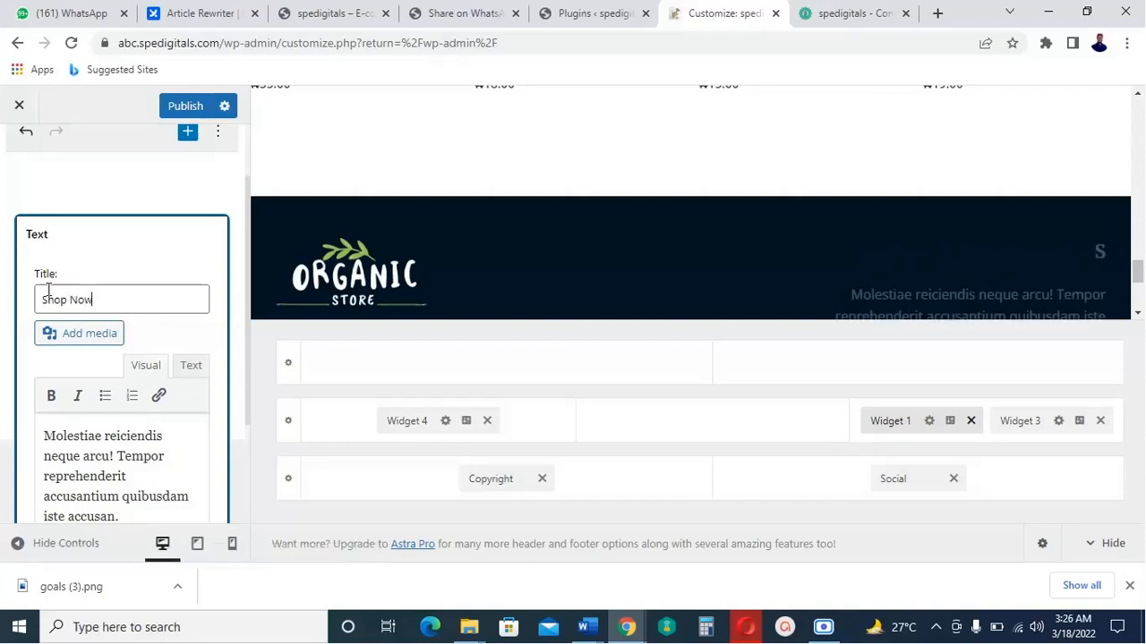
Replace the widget's body text with 'Get in touch' and publish.
scroll(174, 420, "down", 1)
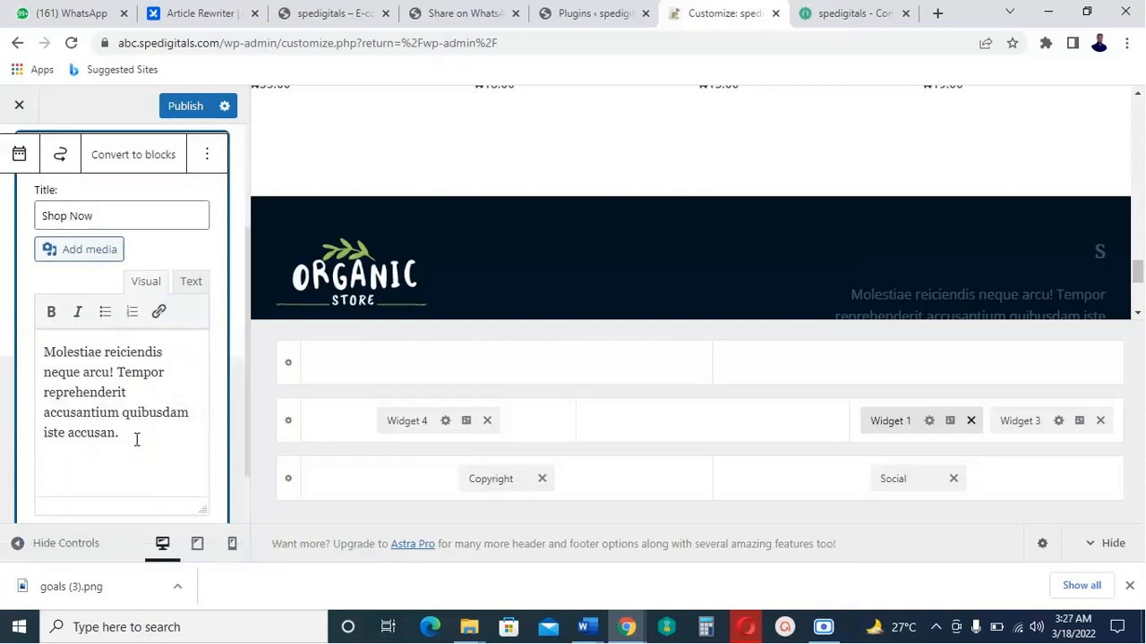
left_click_drag(136, 439, 47, 364)
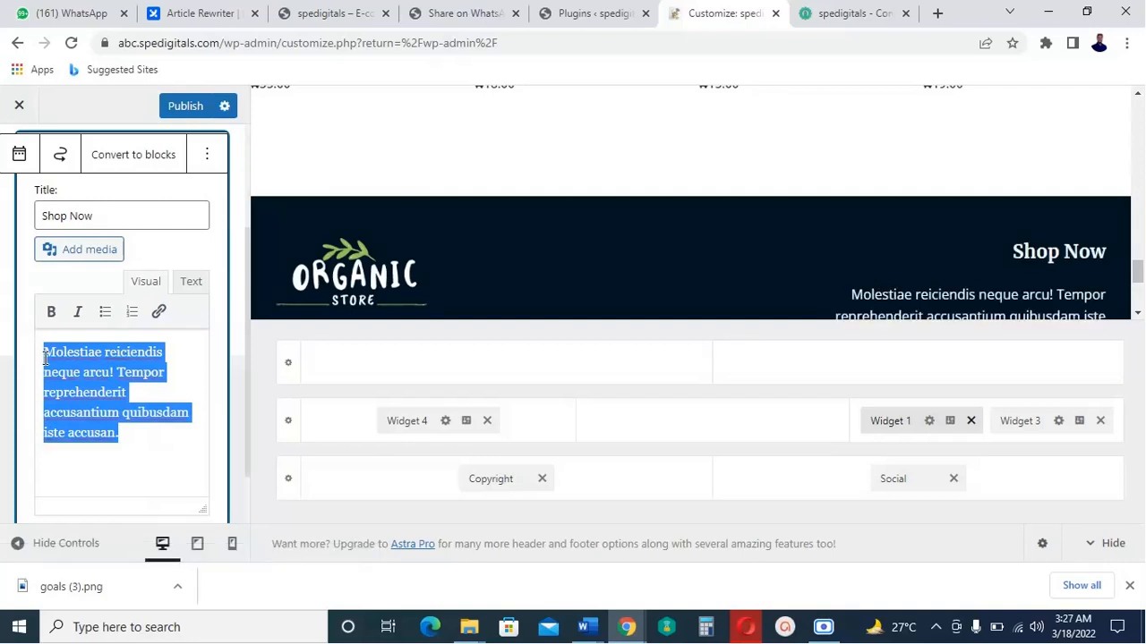
type("Se")
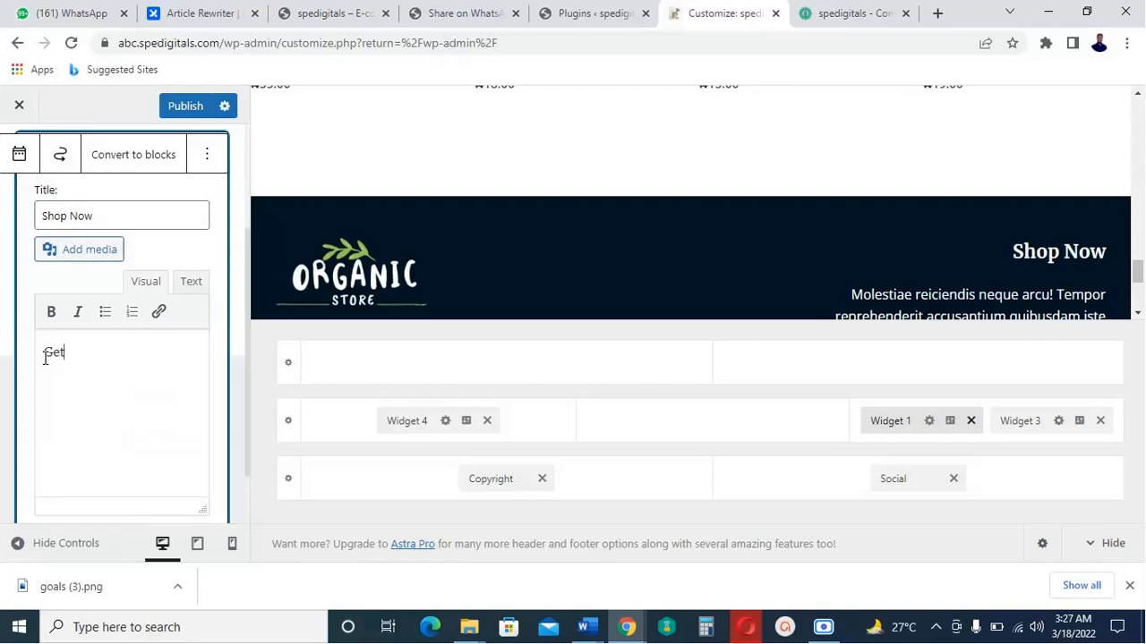
type("t ")
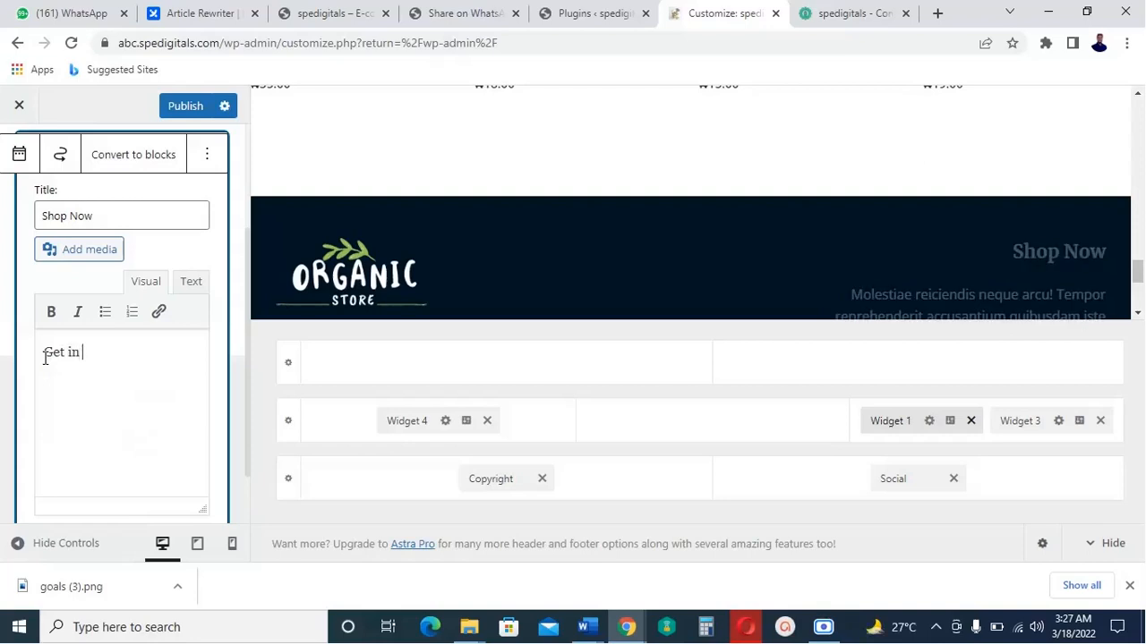
type("in touc")
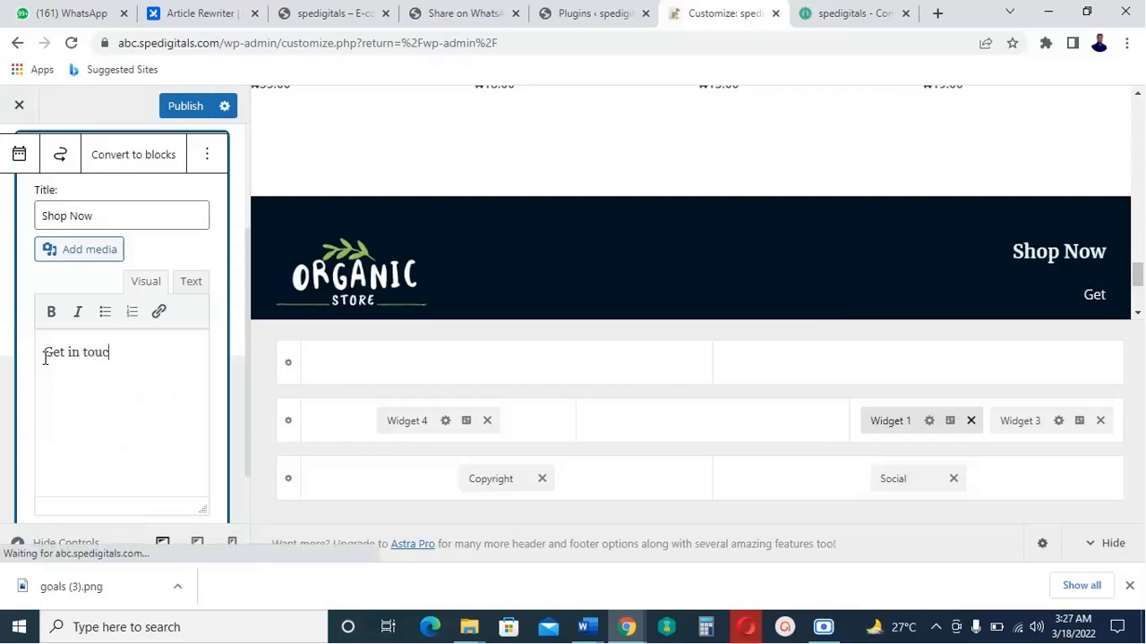
type("h")
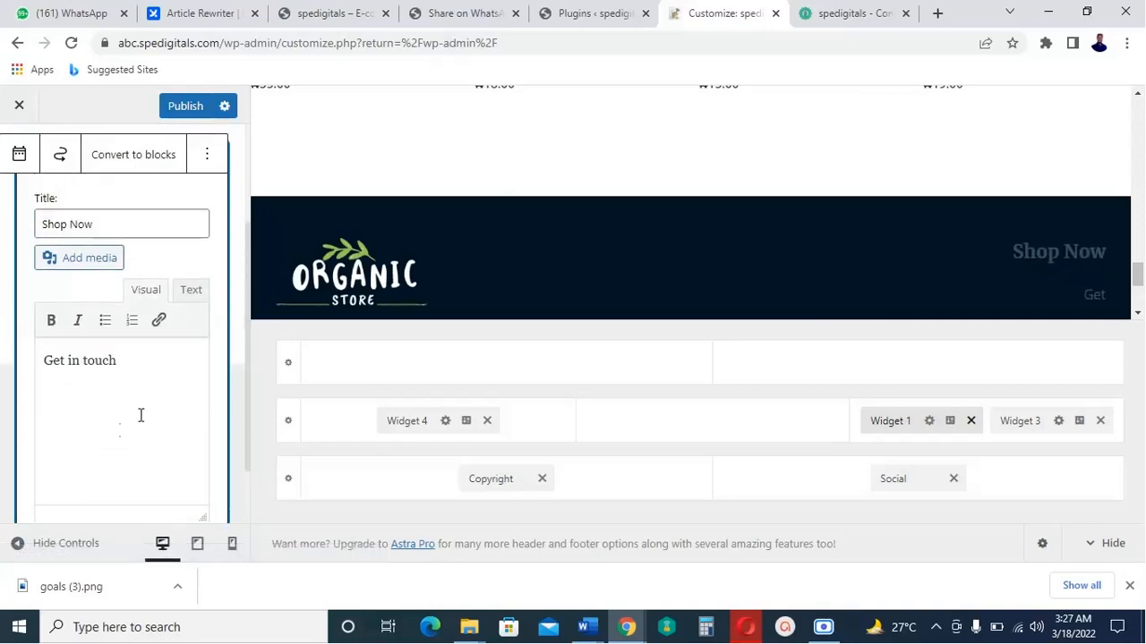
scroll(93, 365, "up", 1)
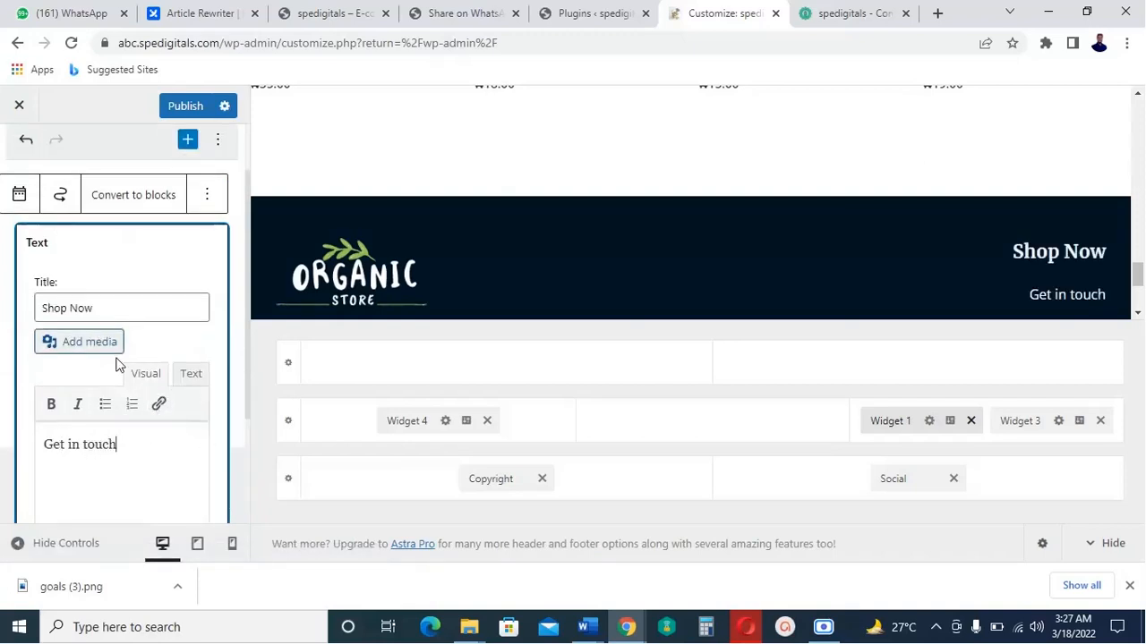
left_click(179, 108)
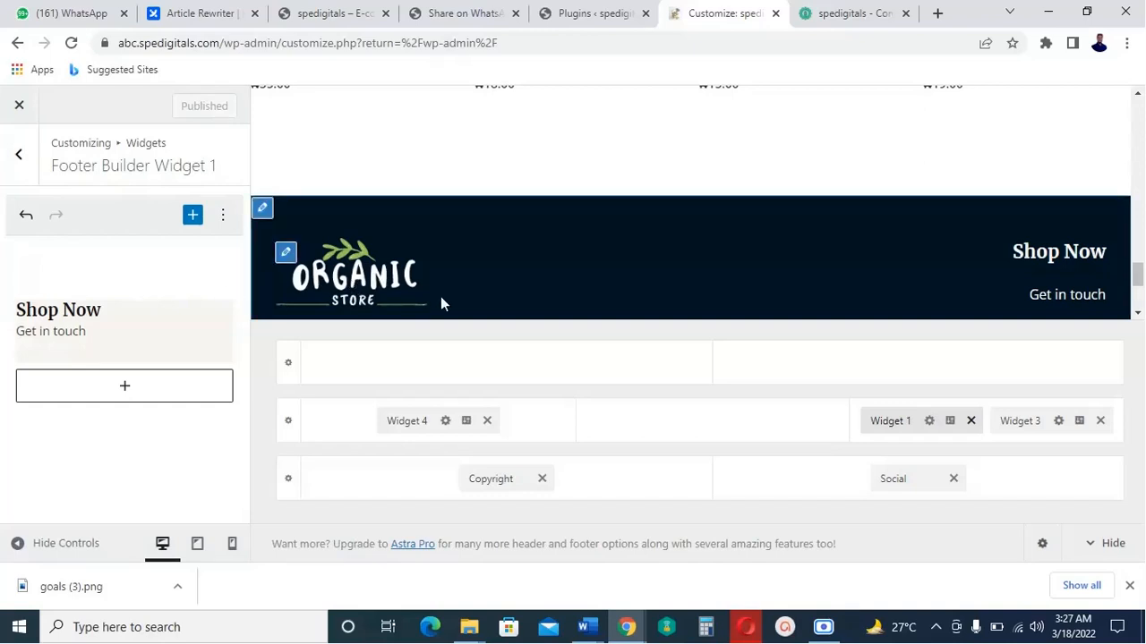
Open the footer image widget and insert the face-wash tube image.
left_click(287, 254)
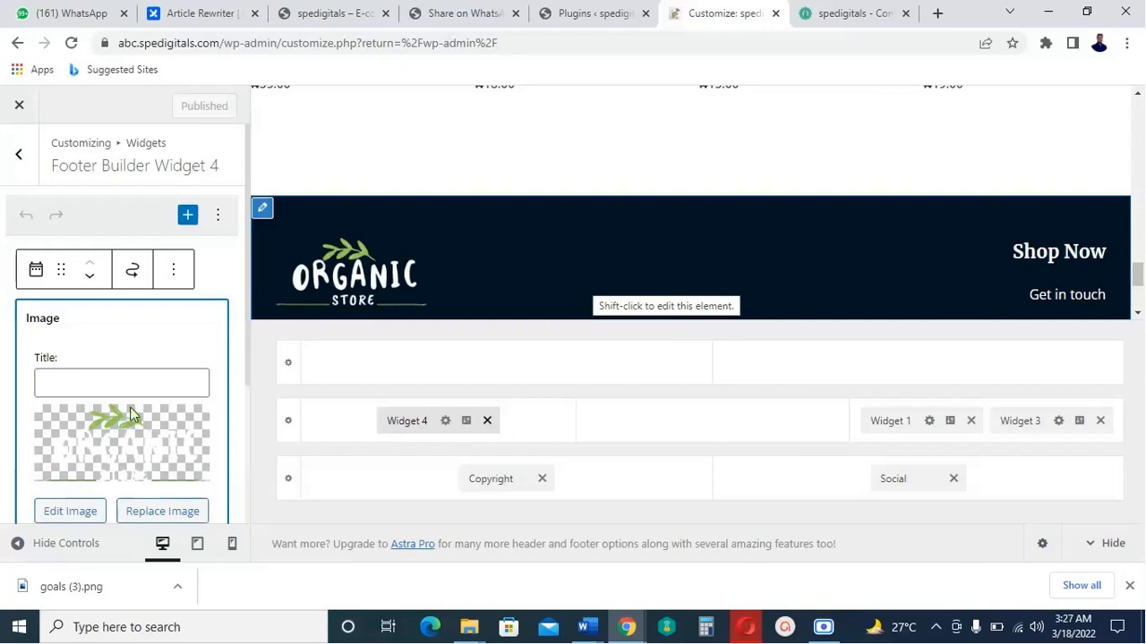
left_click(162, 521)
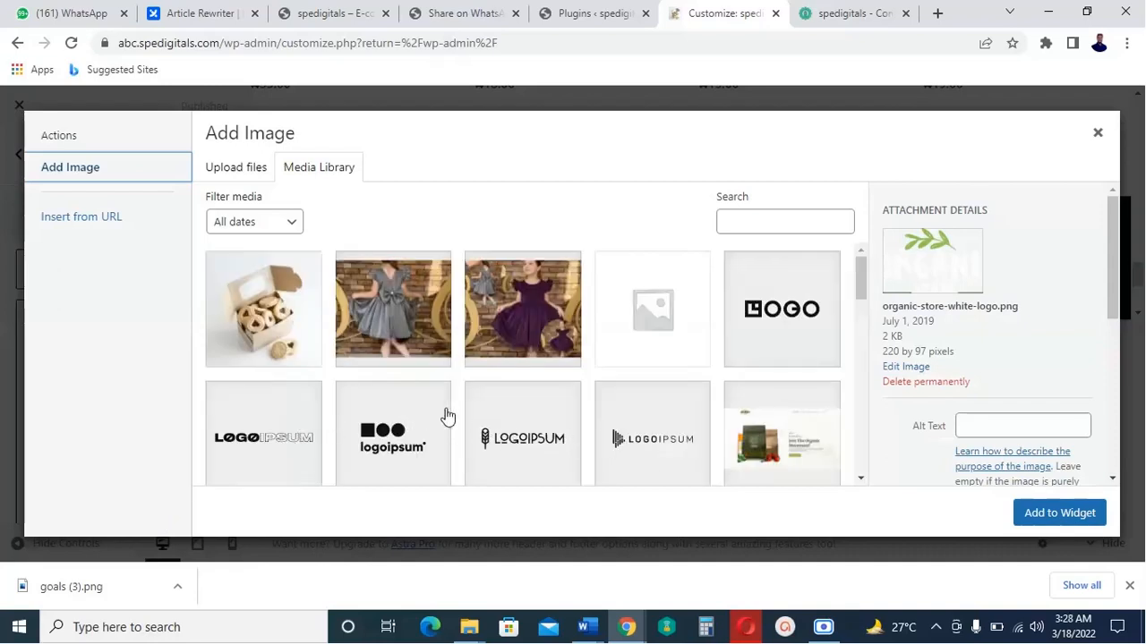
scroll(609, 417, "down", 1)
scroll(609, 417, "down", 1)
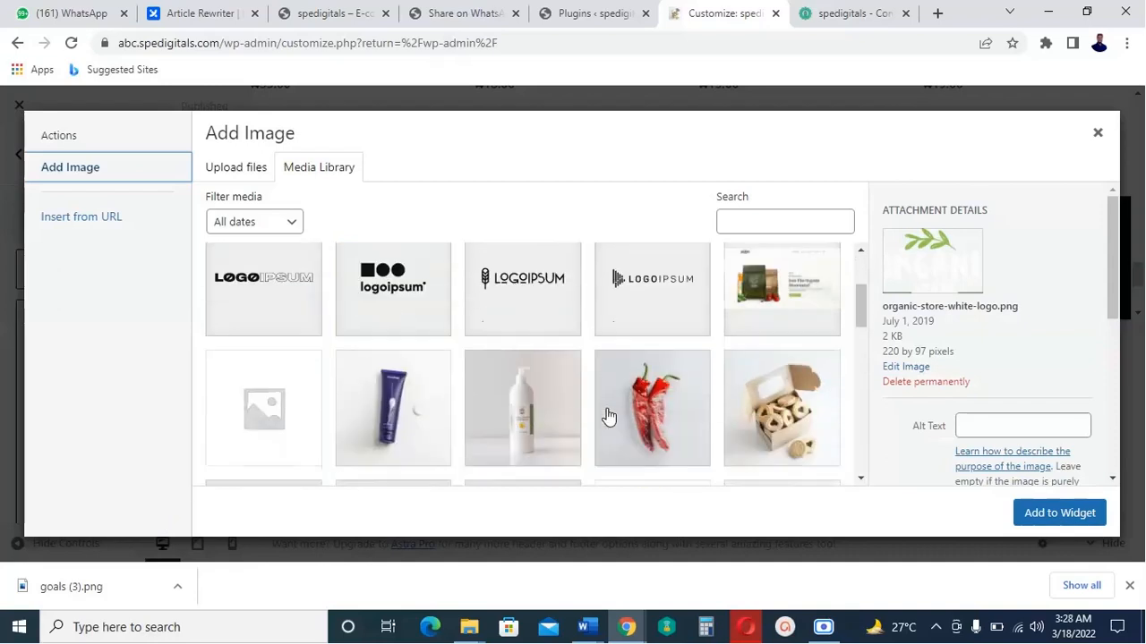
left_click(391, 422)
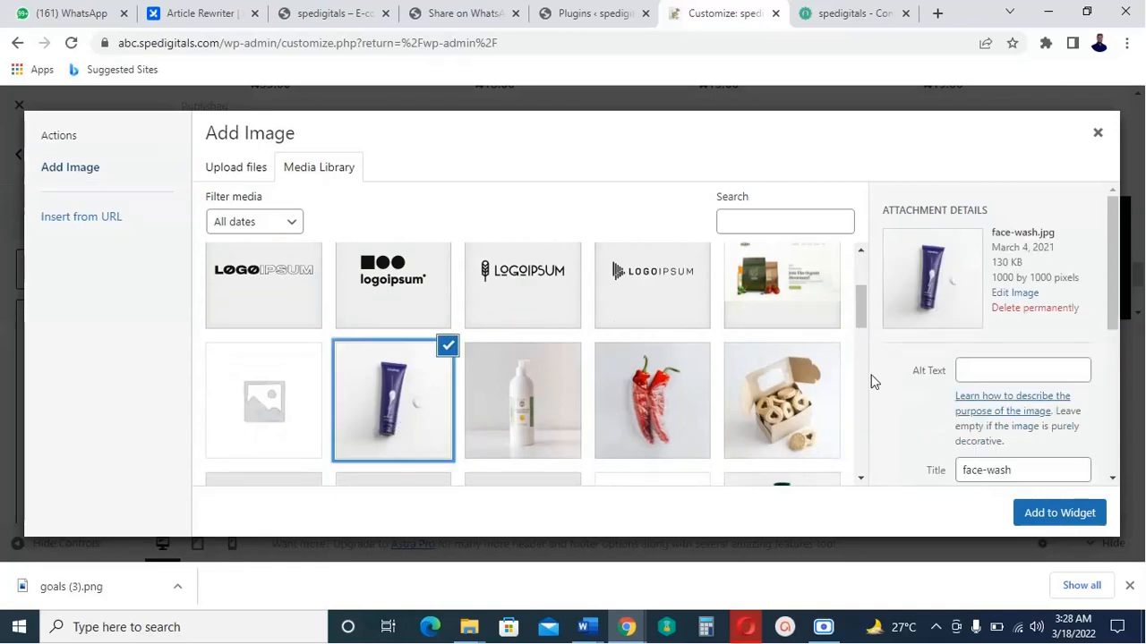
left_click(1050, 521)
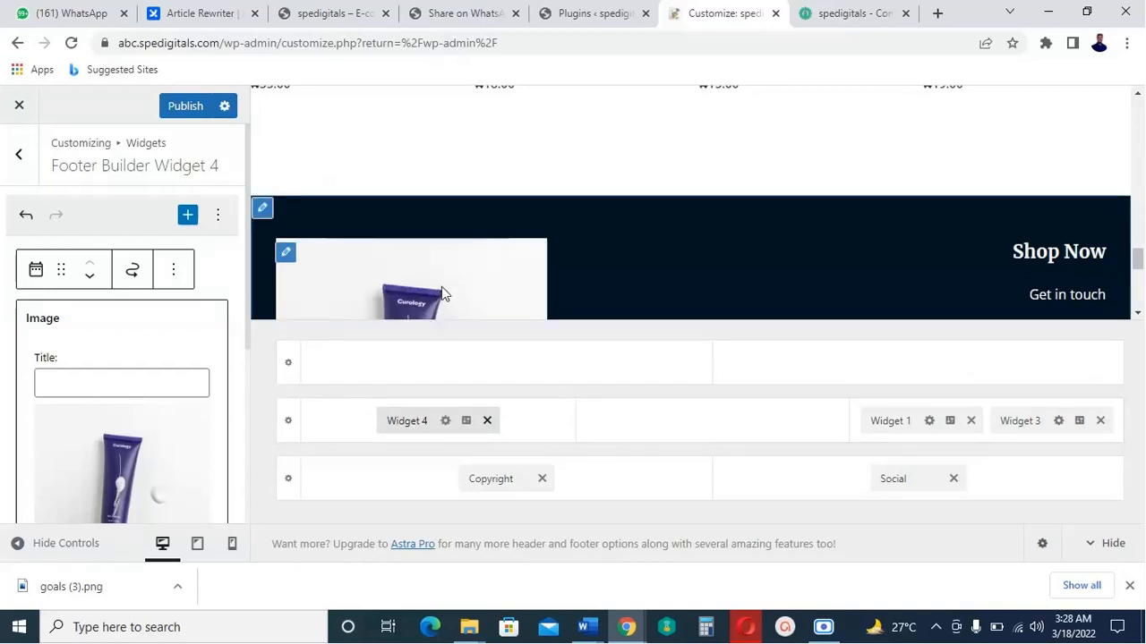
scroll(442, 294, "down", 1)
scroll(441, 294, "down", 2)
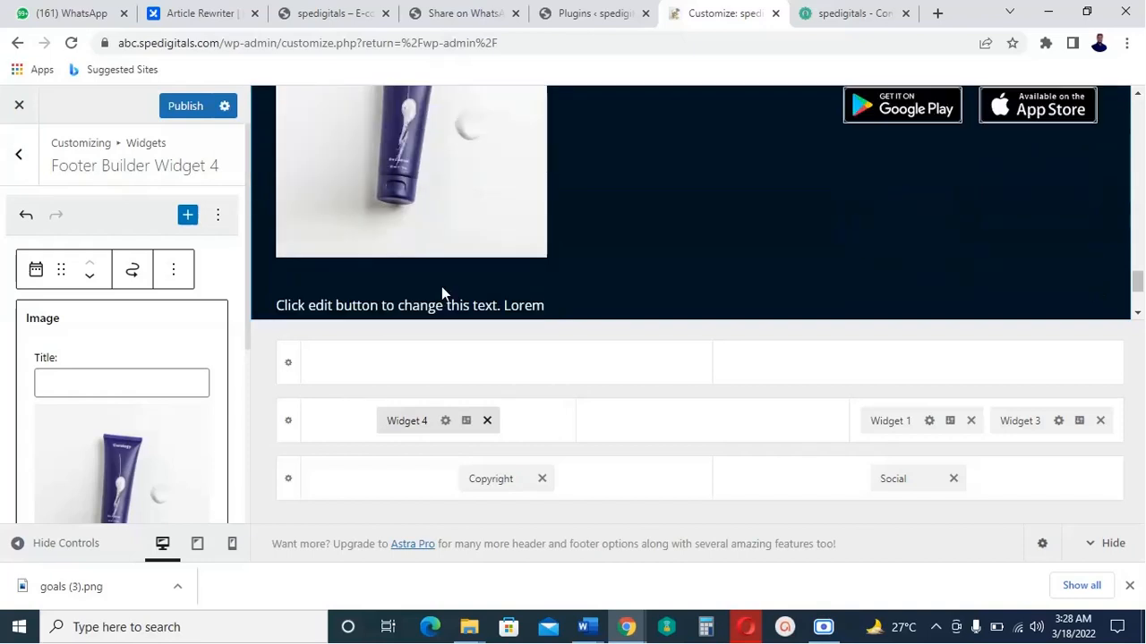
scroll(441, 293, "up", 2)
scroll(442, 287, "down", 1)
scroll(445, 296, "up", 1)
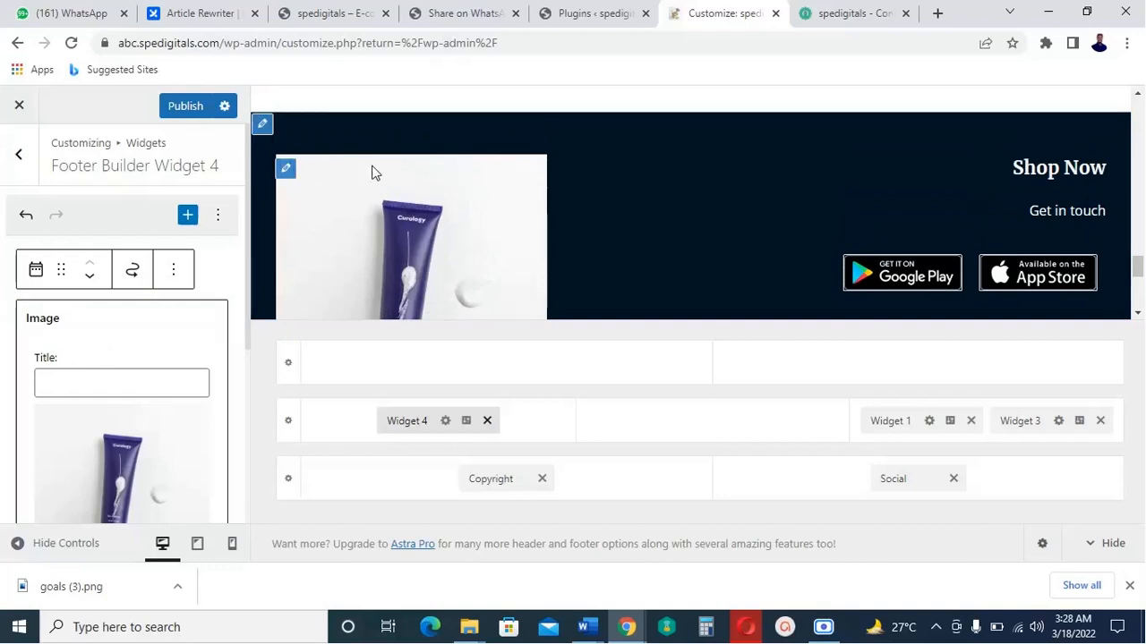
Replace that footer widget image with the LOGO image (logo-5.svg).
left_click(286, 174)
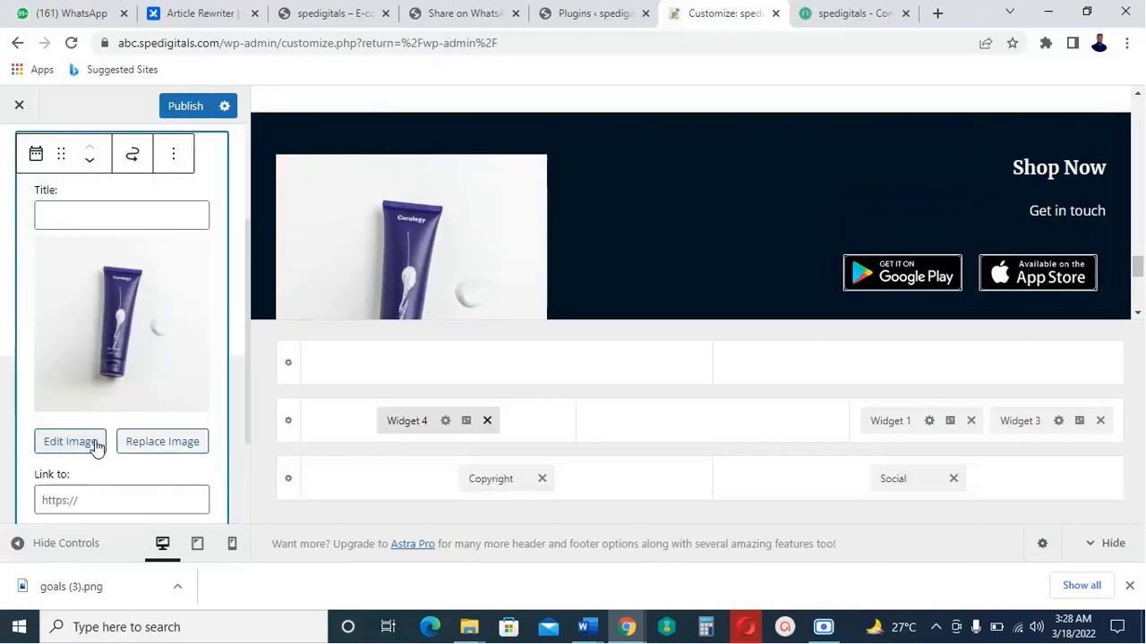
left_click(161, 443)
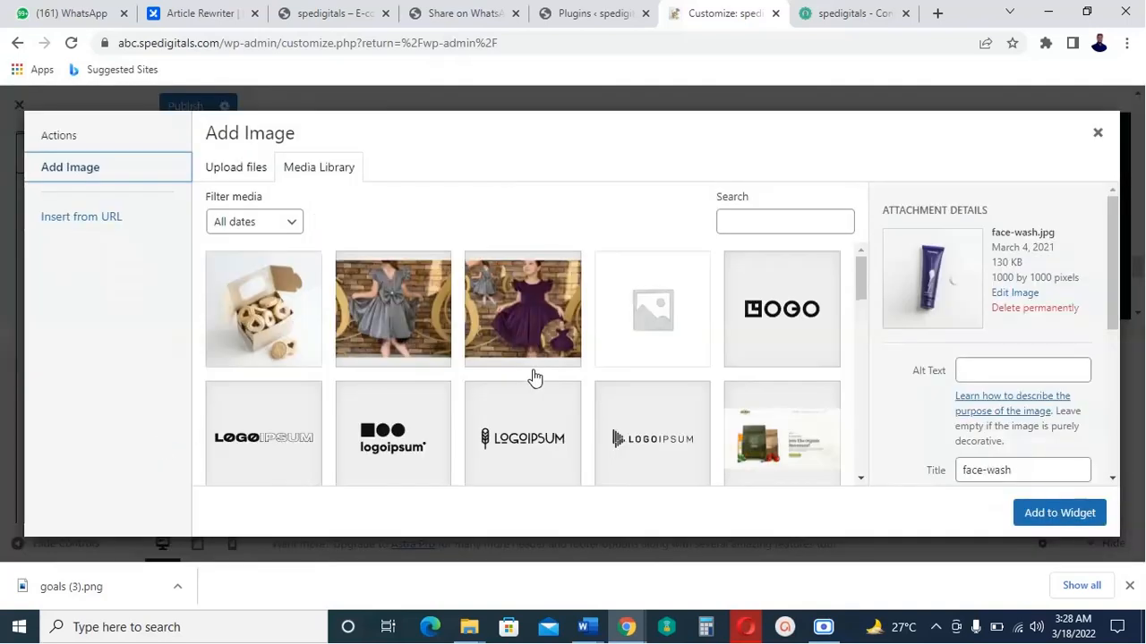
left_click(788, 328)
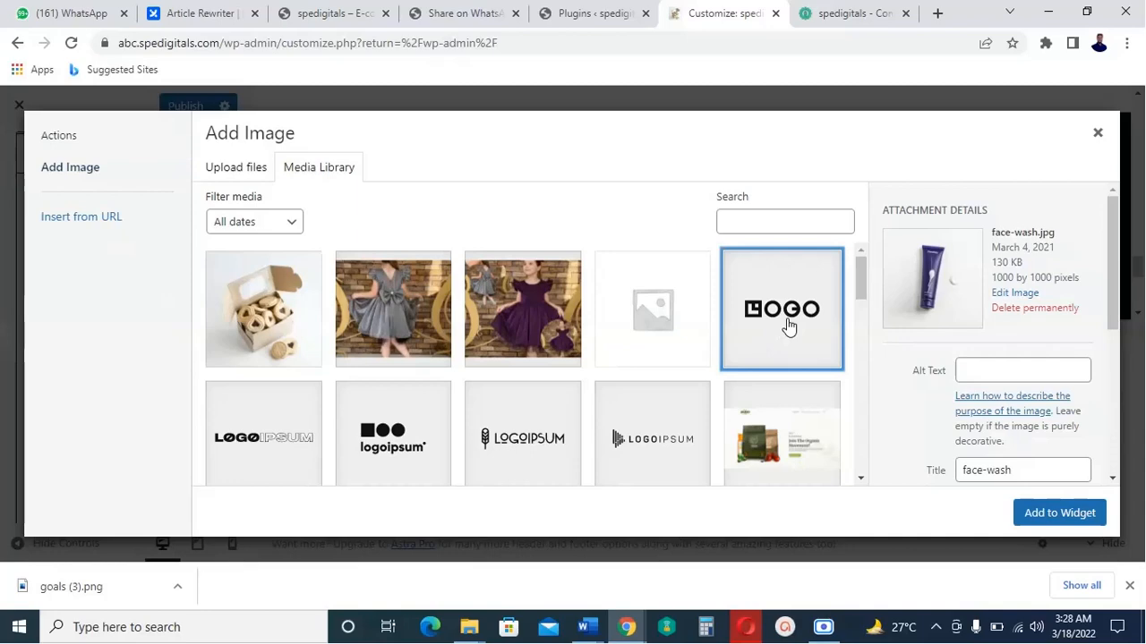
left_click(1068, 512)
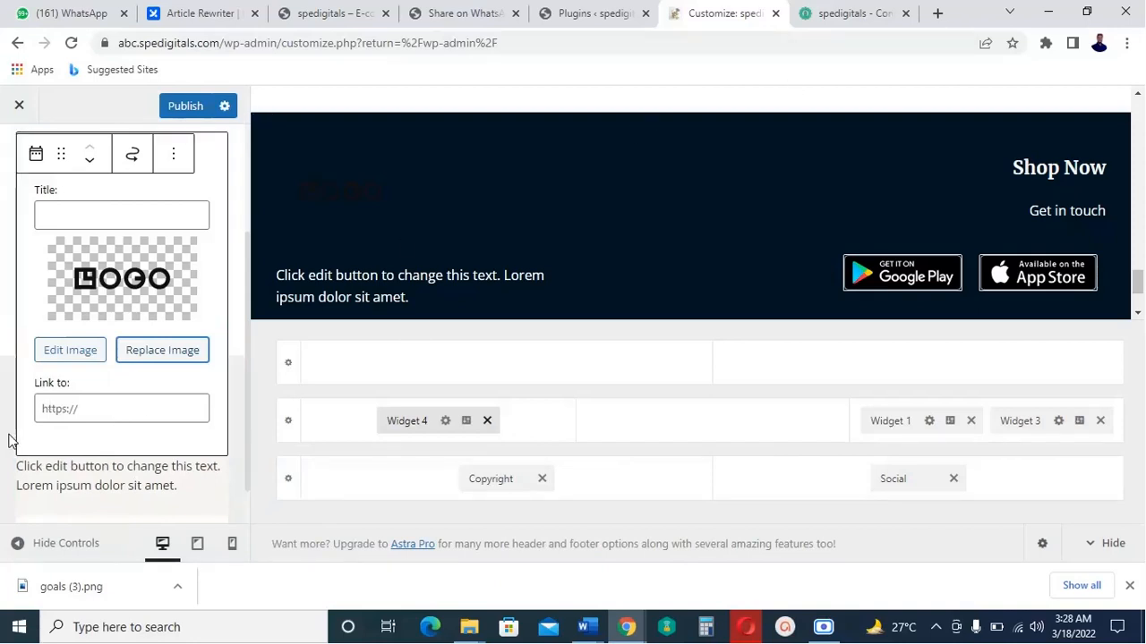
left_click(862, 7)
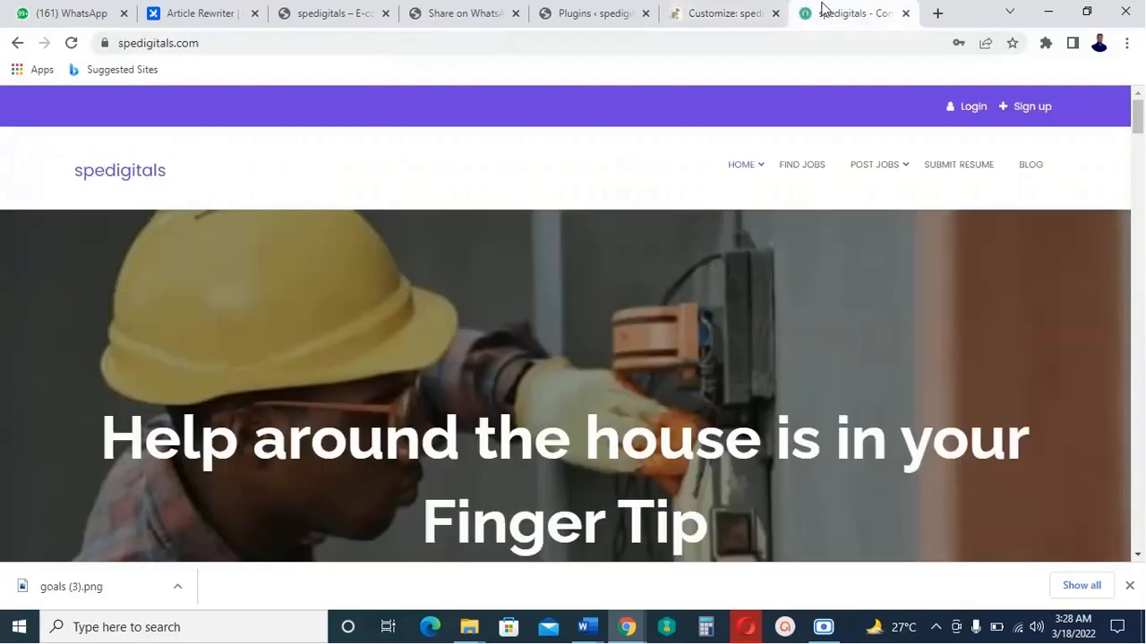
right_click(297, 42)
key("ctrl+c")
left_click(352, 139)
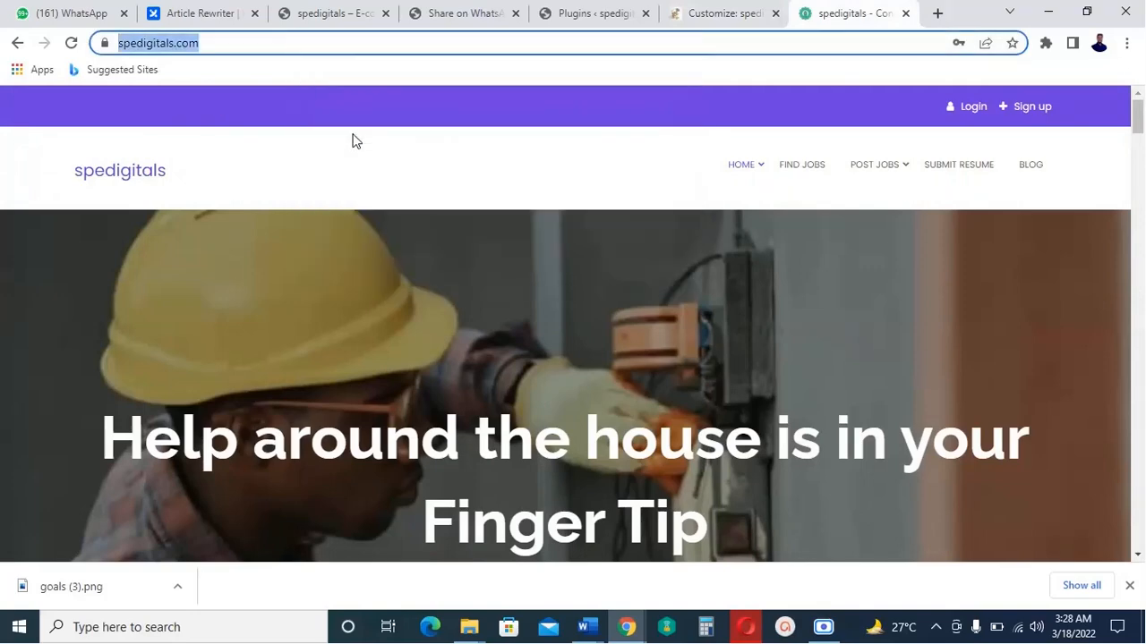
Paste it as the footer LOGO image's Link to URL, publish, and exit the customizer.
left_click(711, 13)
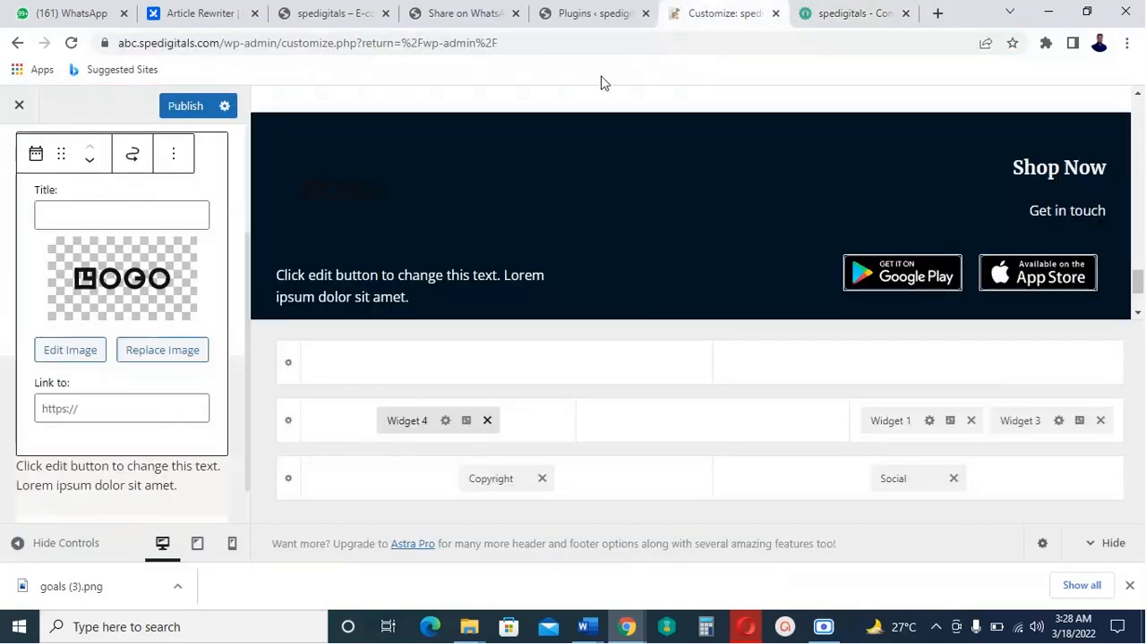
right_click(86, 410)
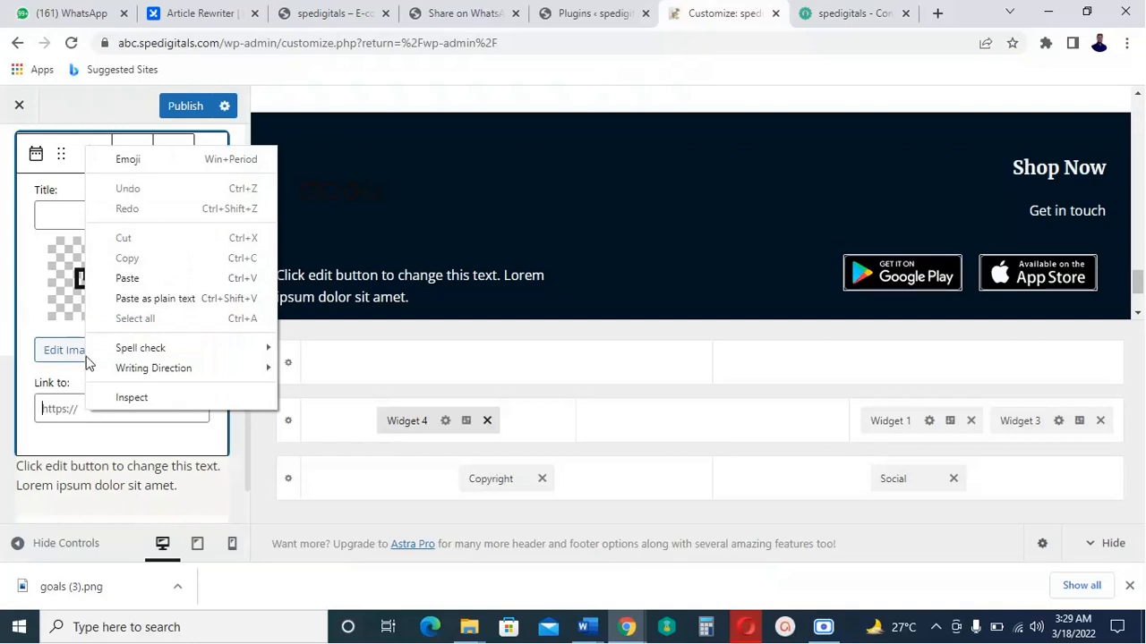
left_click(128, 279)
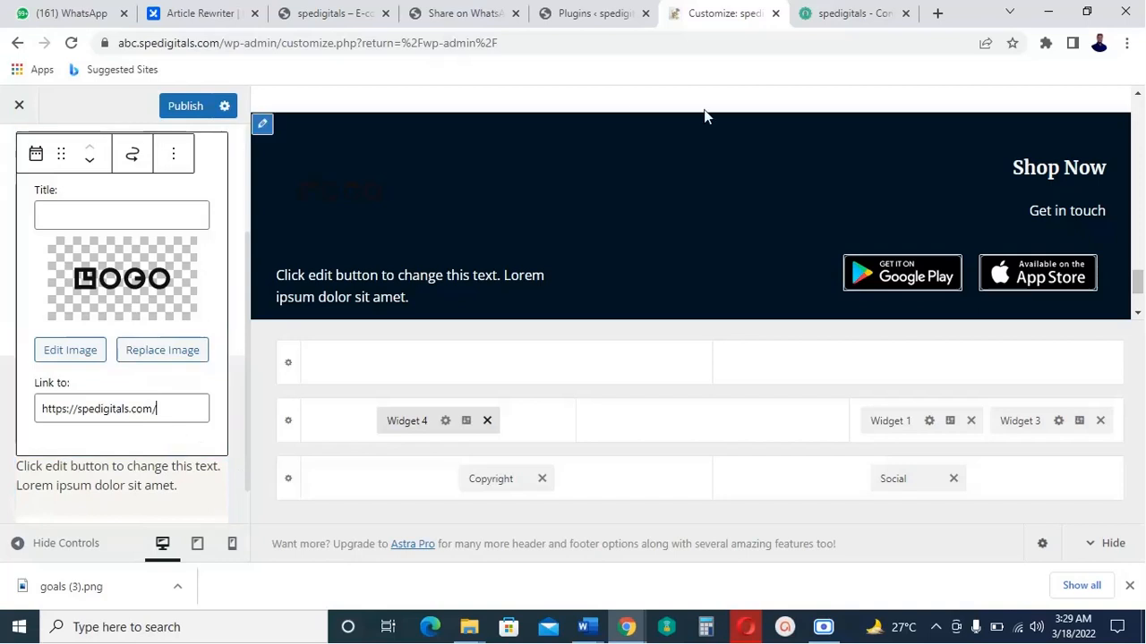
left_click(191, 111)
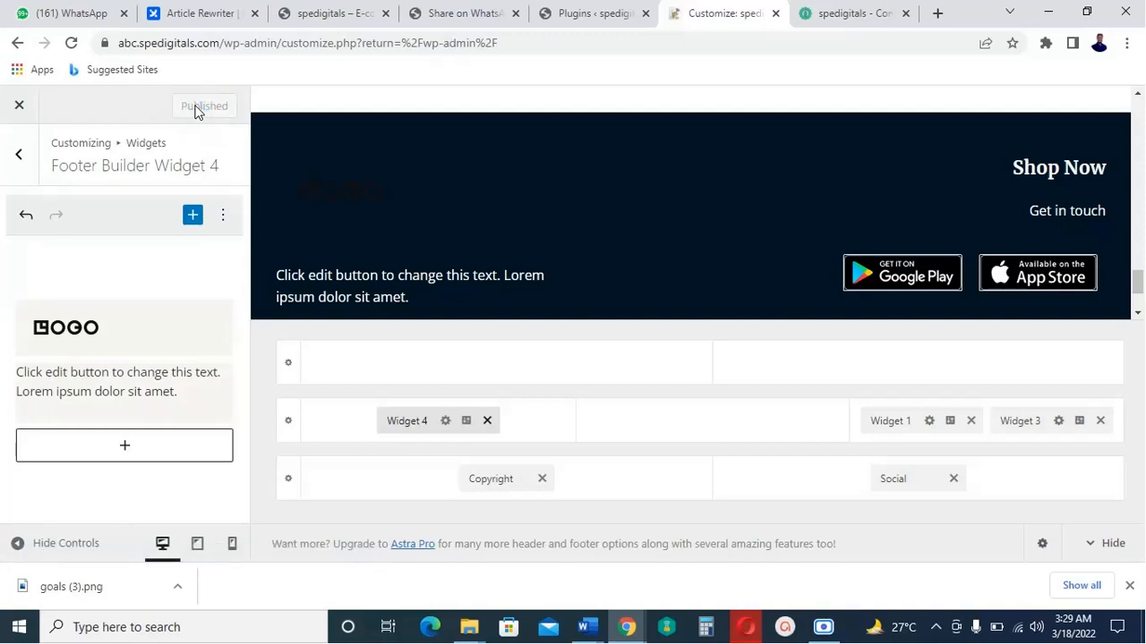
left_click(23, 112)
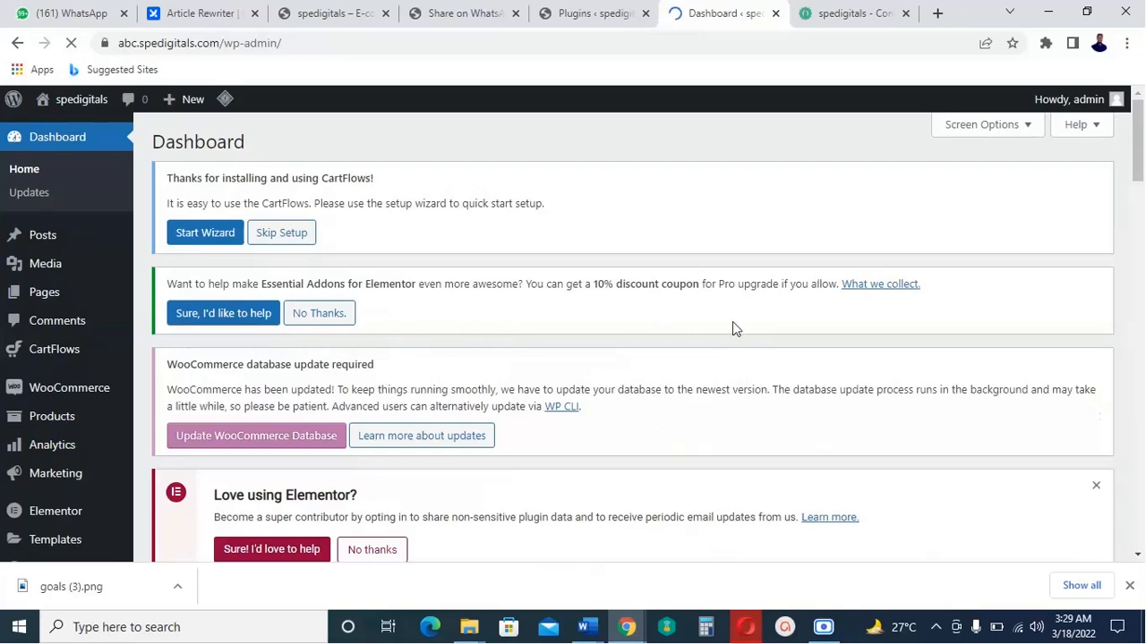
scroll(735, 321, "down", 4)
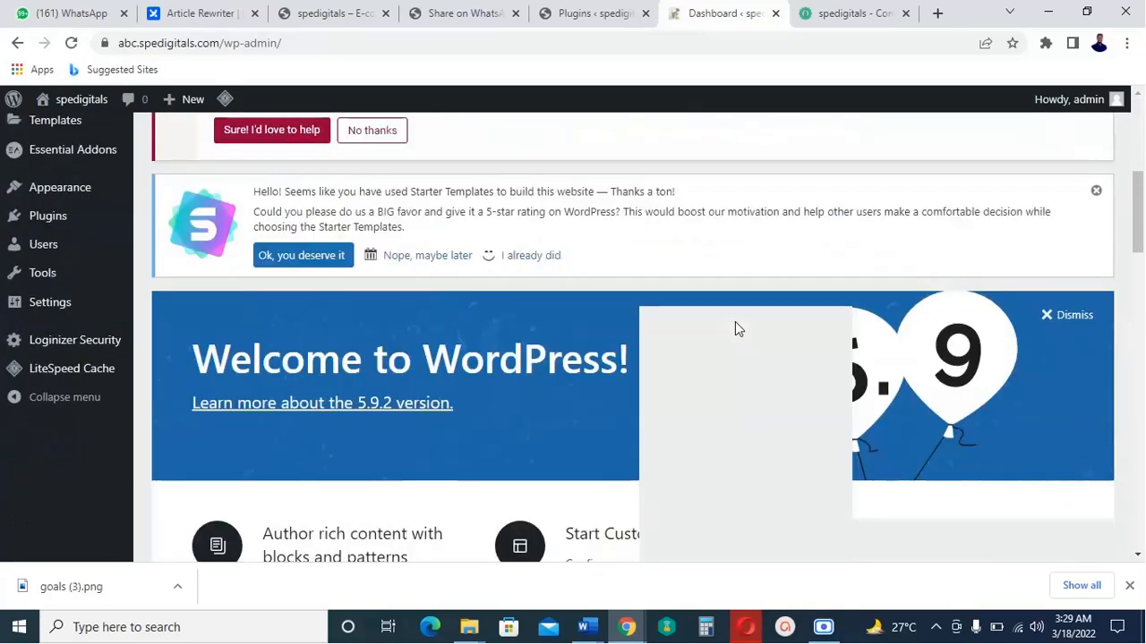
scroll(736, 321, "up", 4)
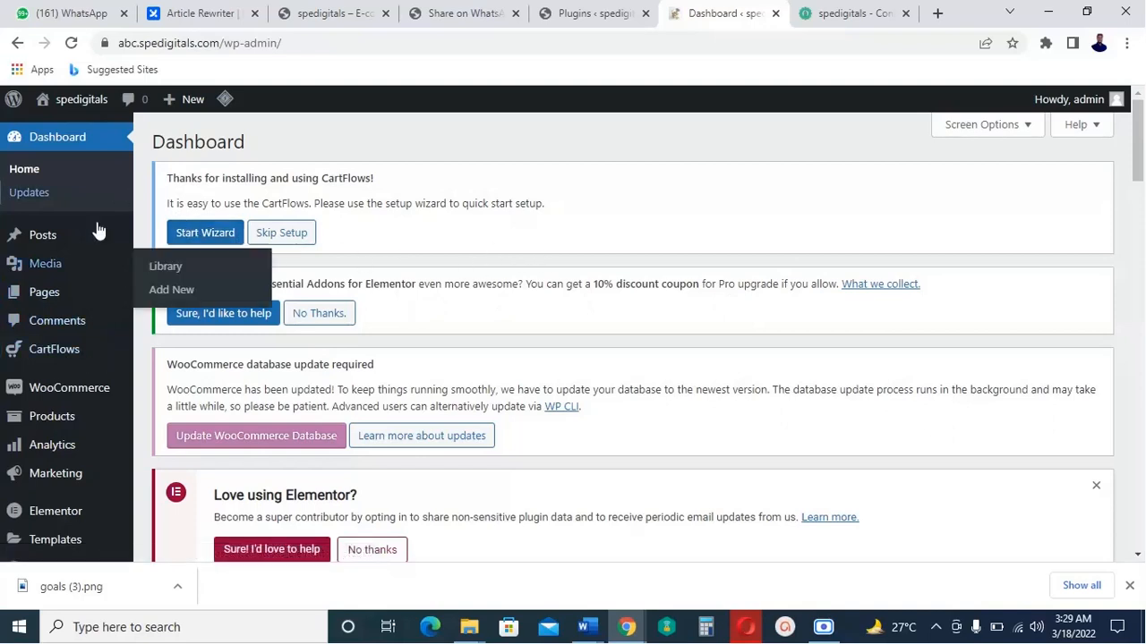
mouse_move(85, 106)
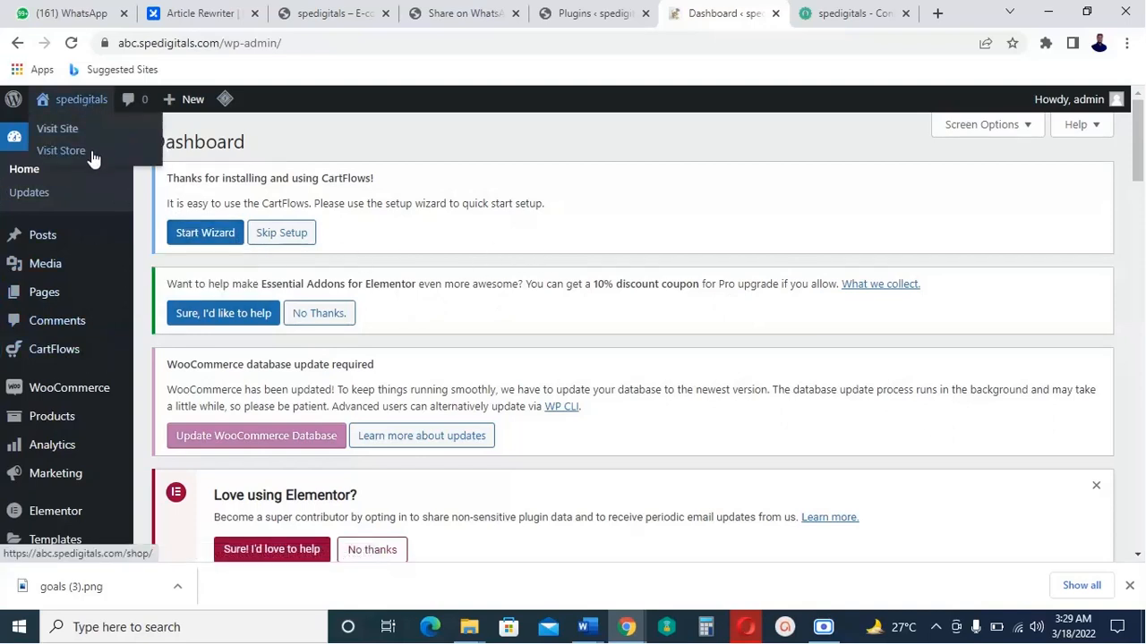
left_click(214, 44)
double_click(214, 44)
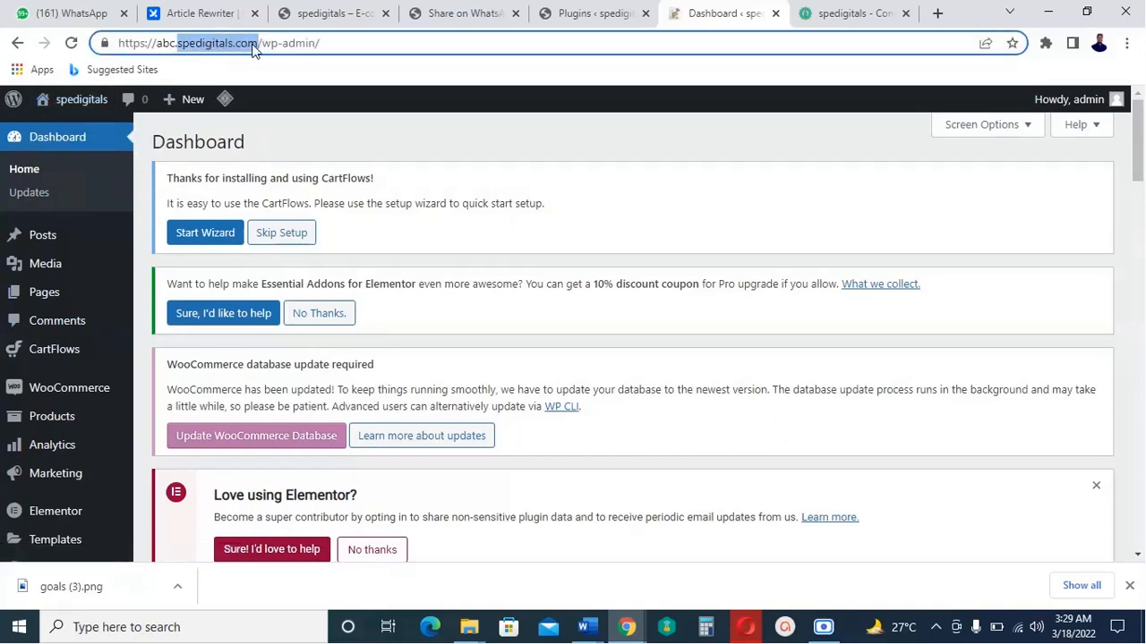
left_click(259, 45)
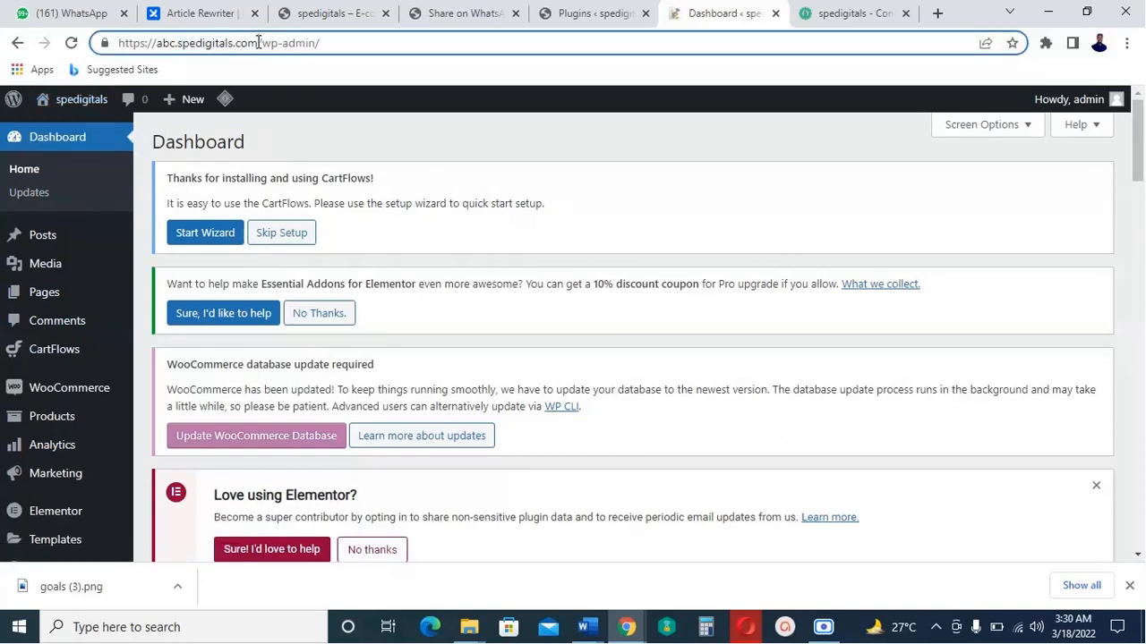
left_click_drag(258, 45, 124, 40)
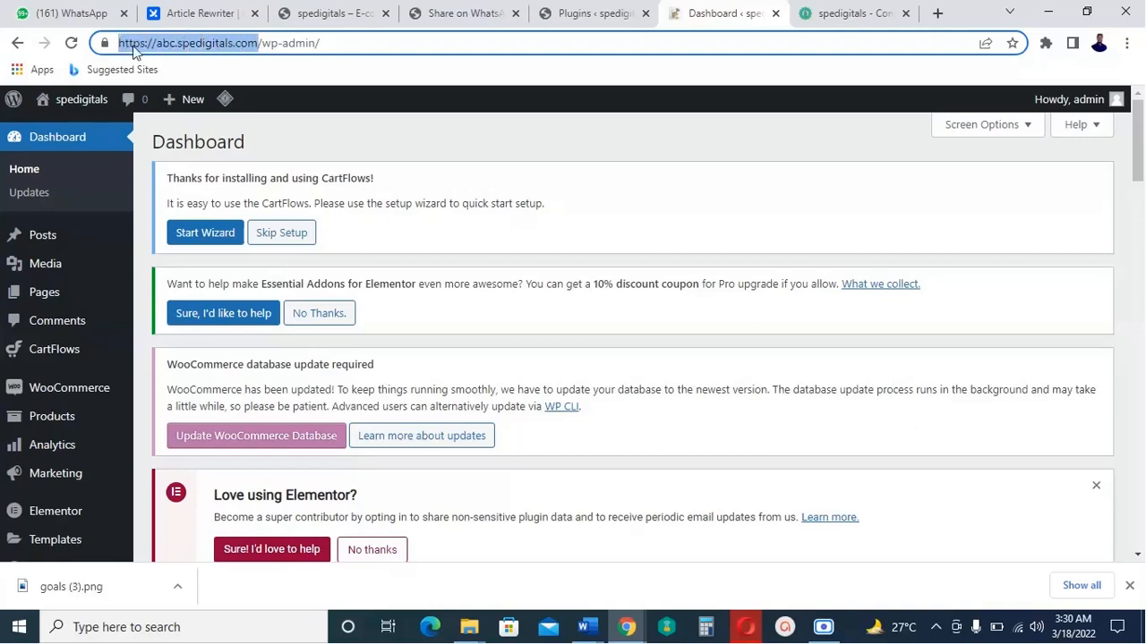
right_click(170, 43)
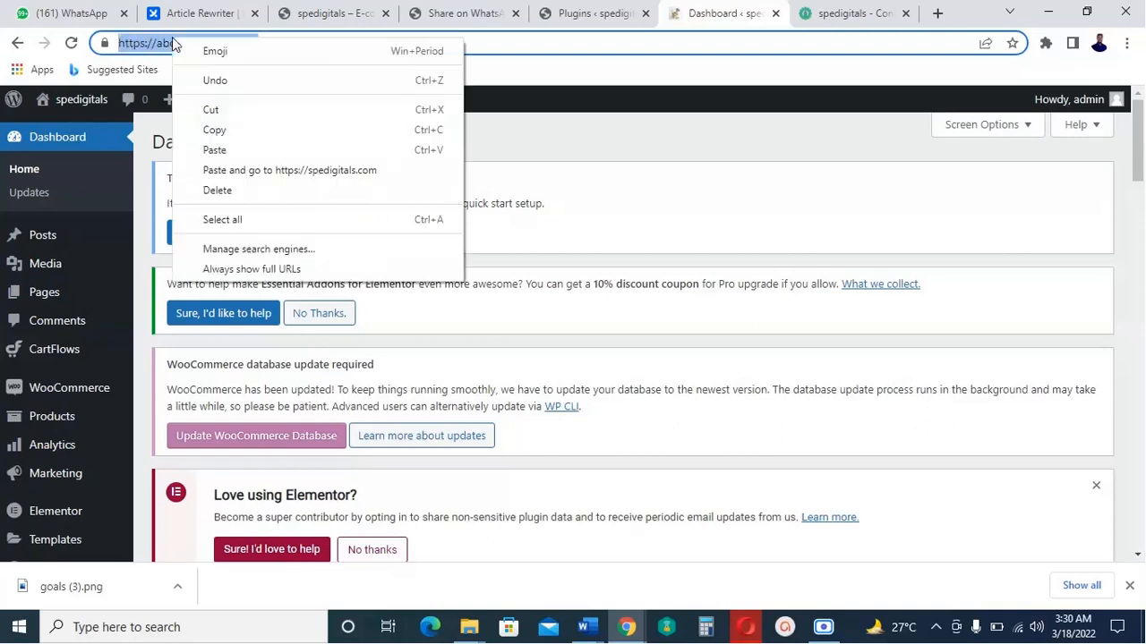
left_click(216, 131)
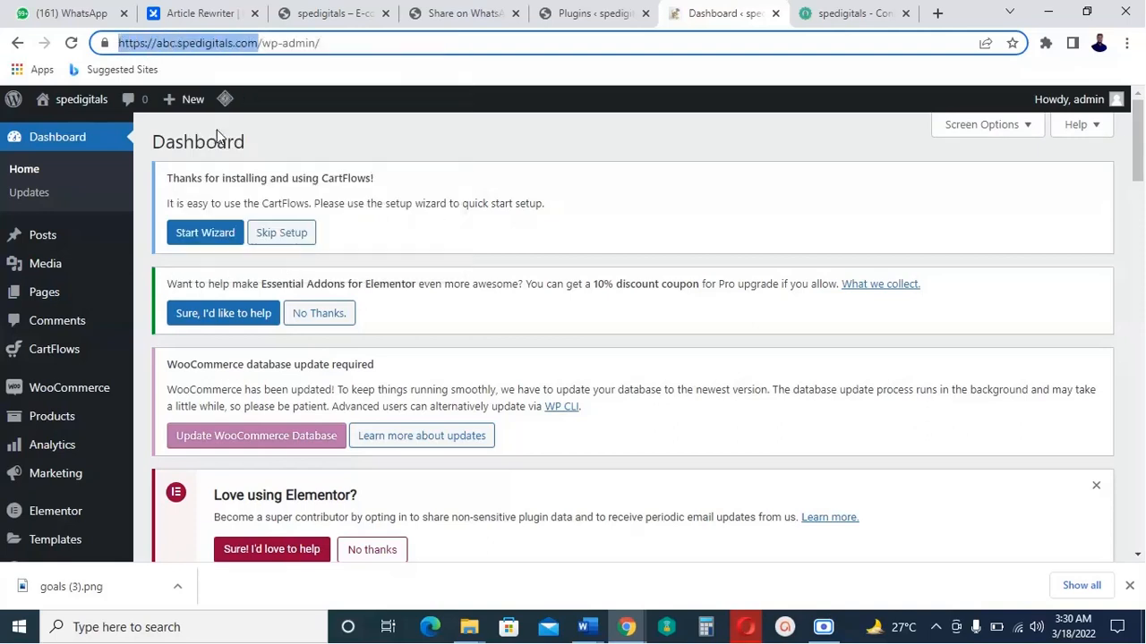
left_click(1127, 43)
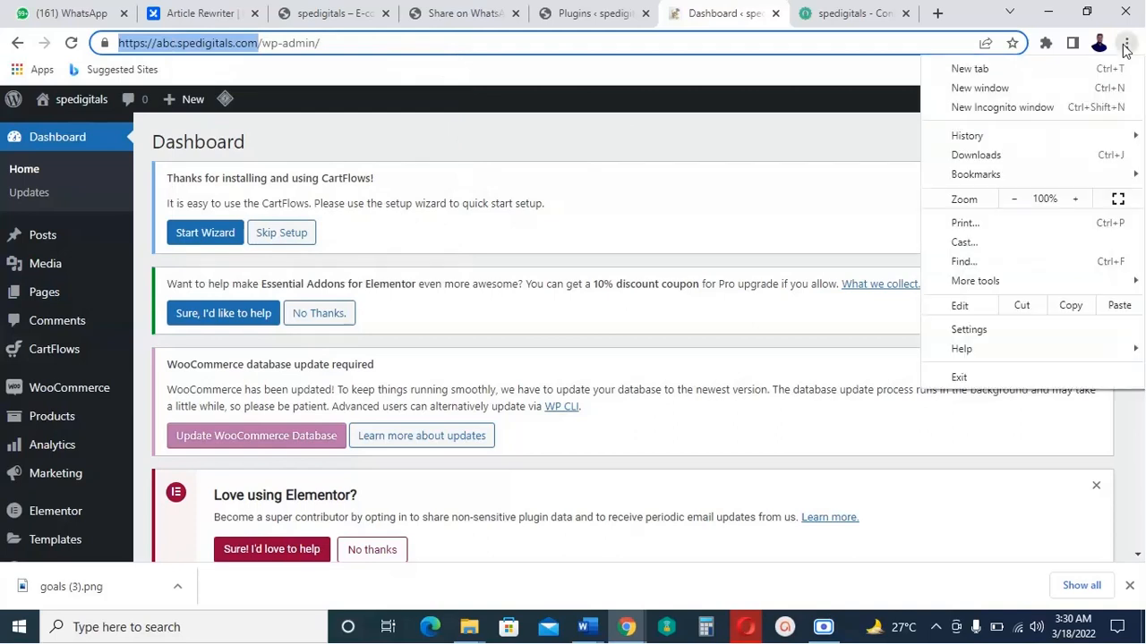
Load abc.spedigitals.com in a new incognito window using the copied address.
left_click(1002, 108)
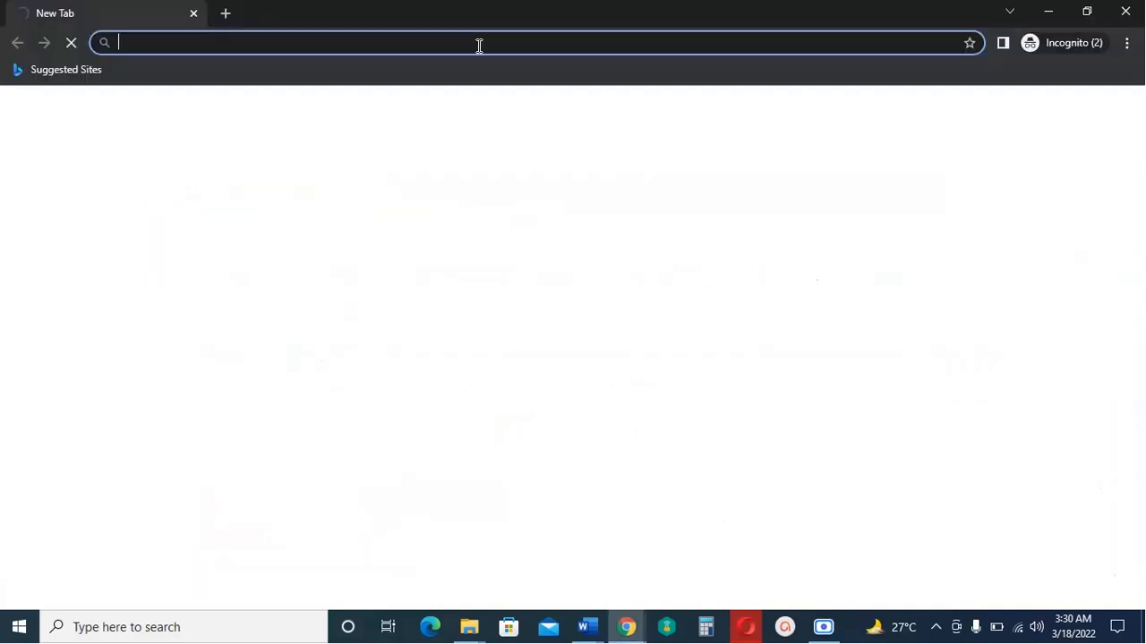
right_click(478, 44)
left_click(563, 179)
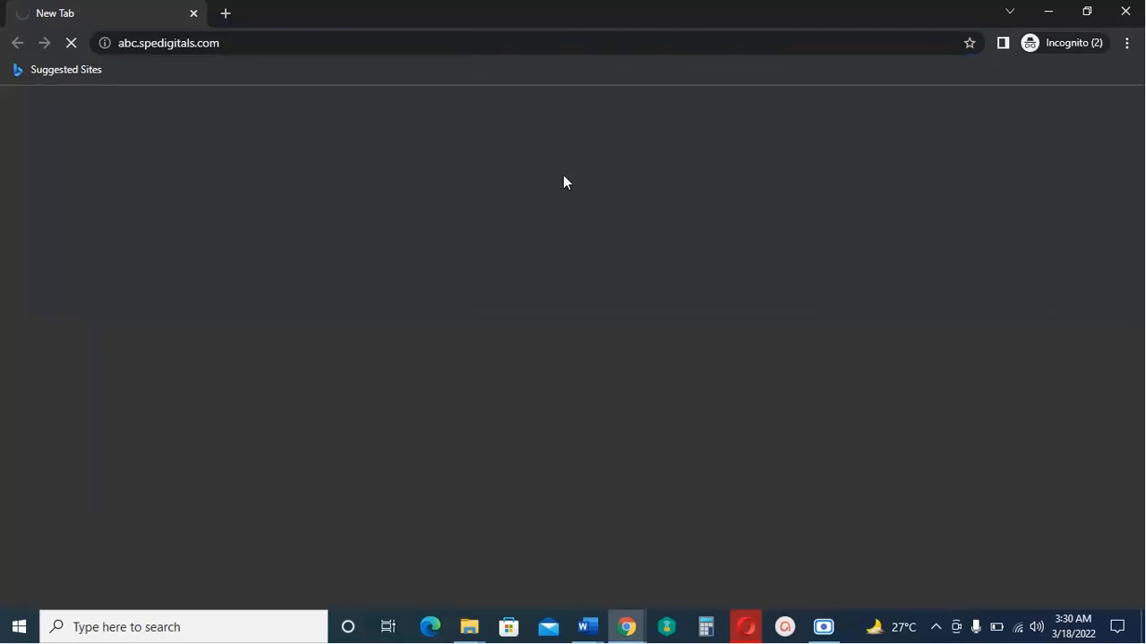
left_click(323, 44)
right_click(322, 44)
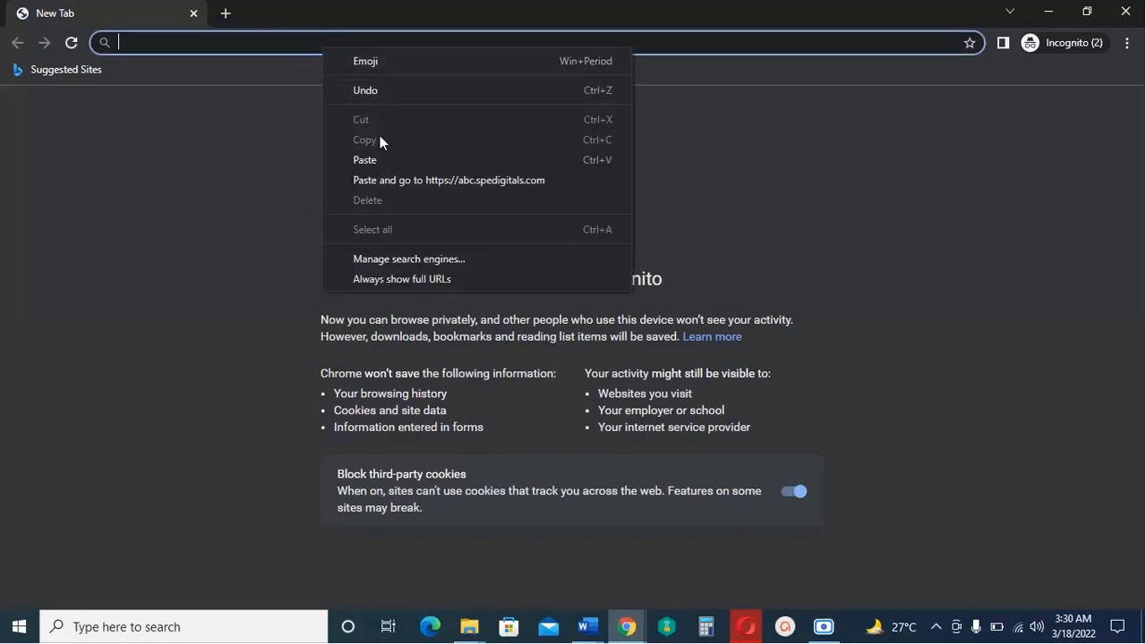
left_click(385, 182)
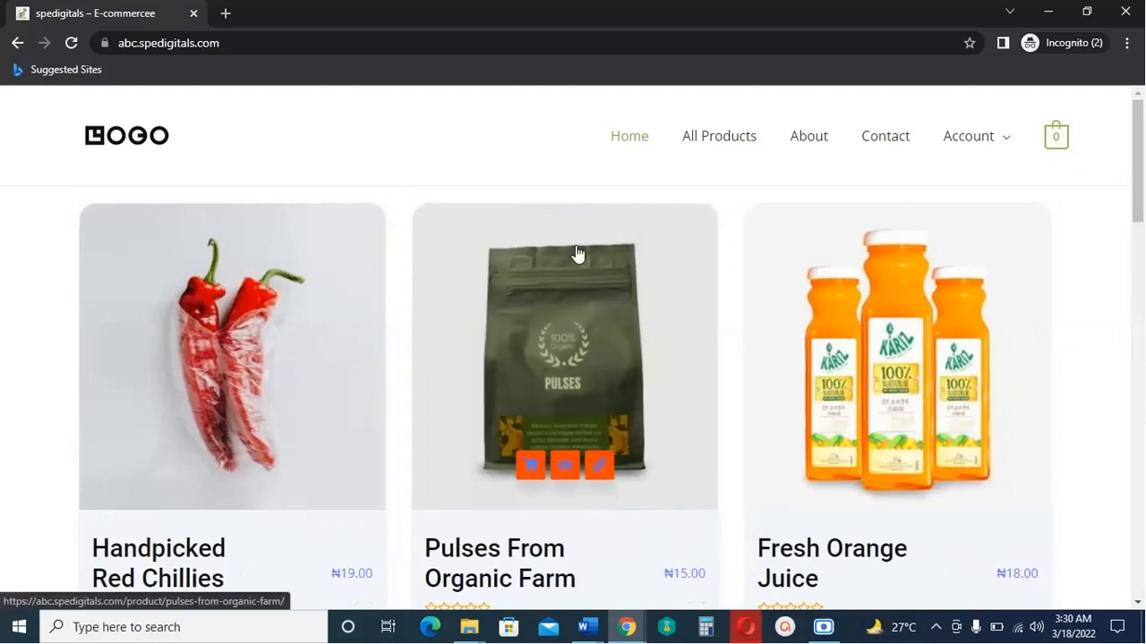
Scroll the storefront to check the black LOGO header, products and Shop Now footer.
scroll(578, 254, "down", 5)
scroll(578, 251, "down", 12)
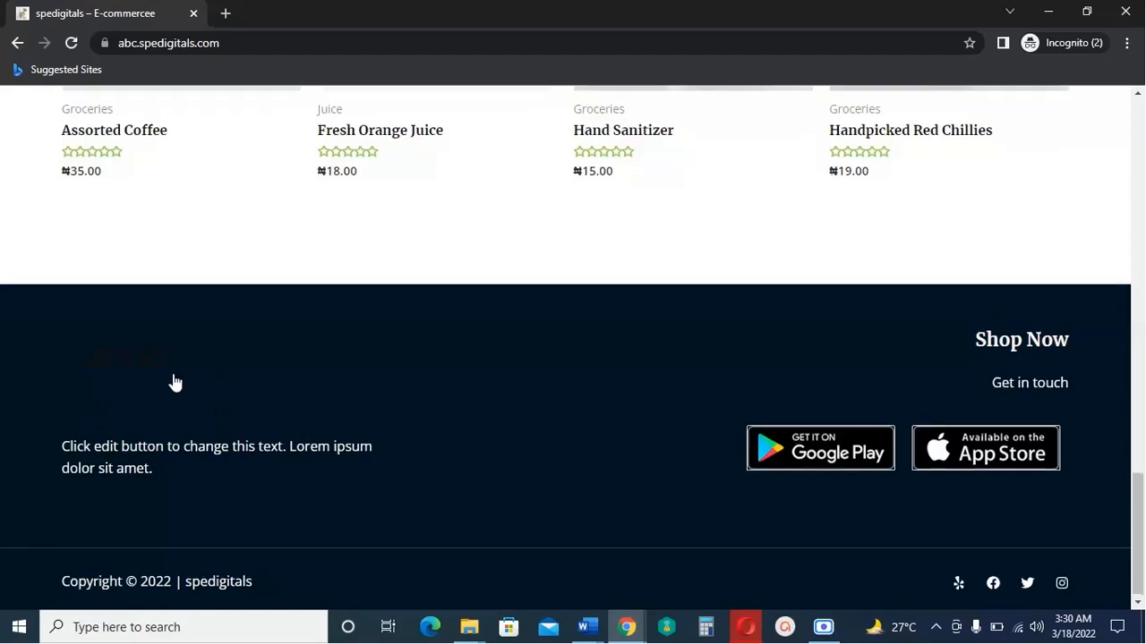
scroll(175, 383, "up", 20)
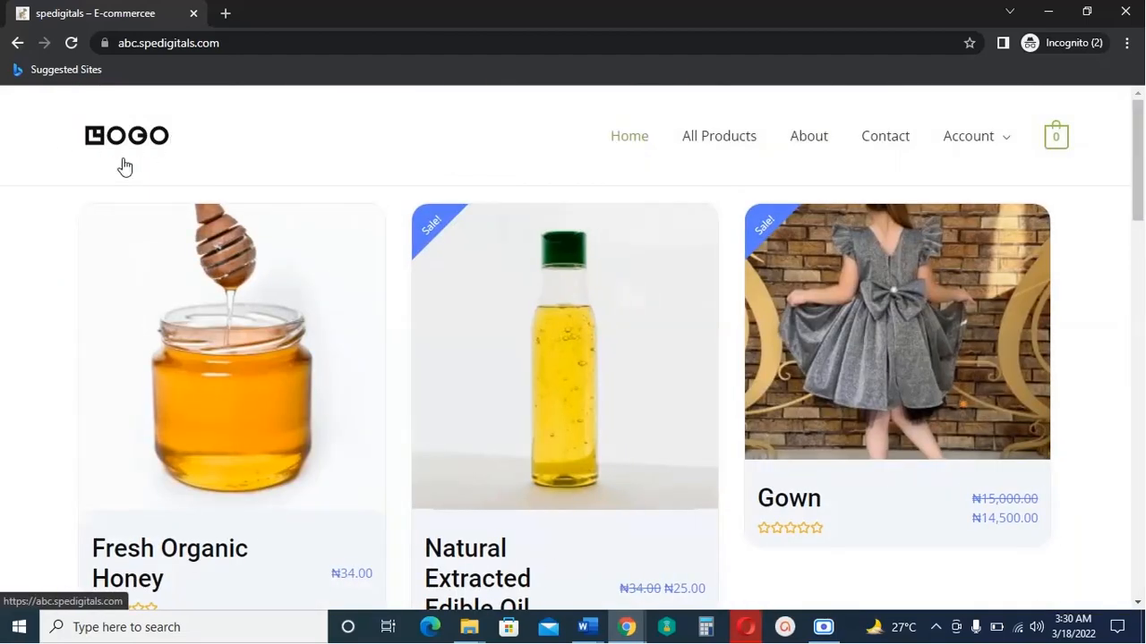
scroll(250, 228, "down", 5)
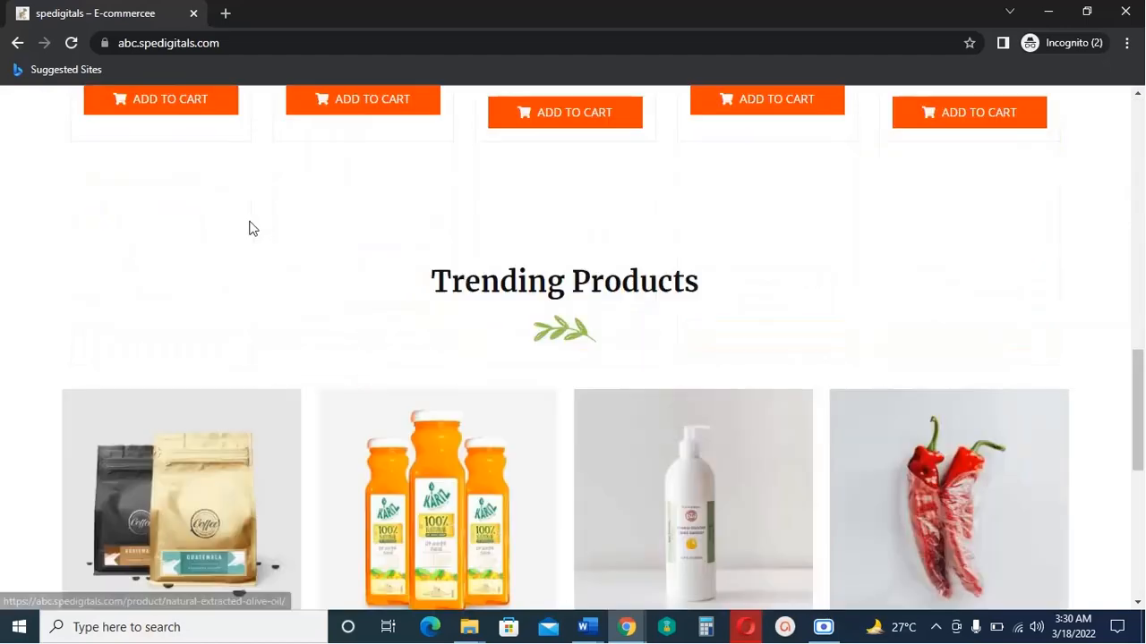
scroll(250, 233, "down", 5)
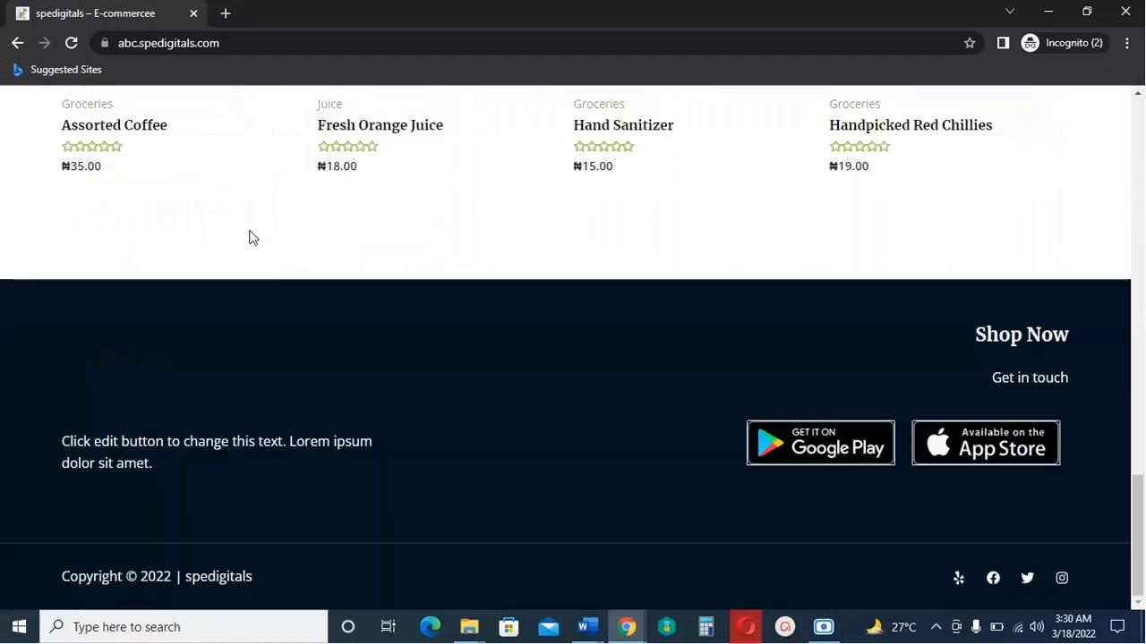
Follow the footer logo to spedigitals.com, scroll through it, then minimize the private window.
left_click(128, 364)
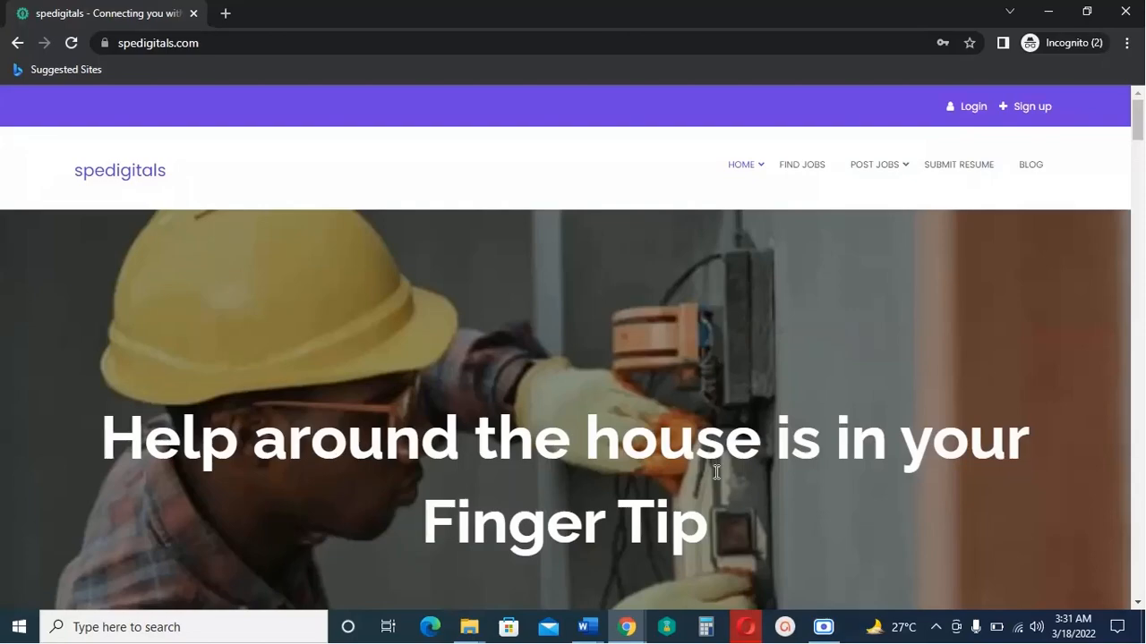
scroll(723, 471, "down", 5)
scroll(996, 414, "down", 2)
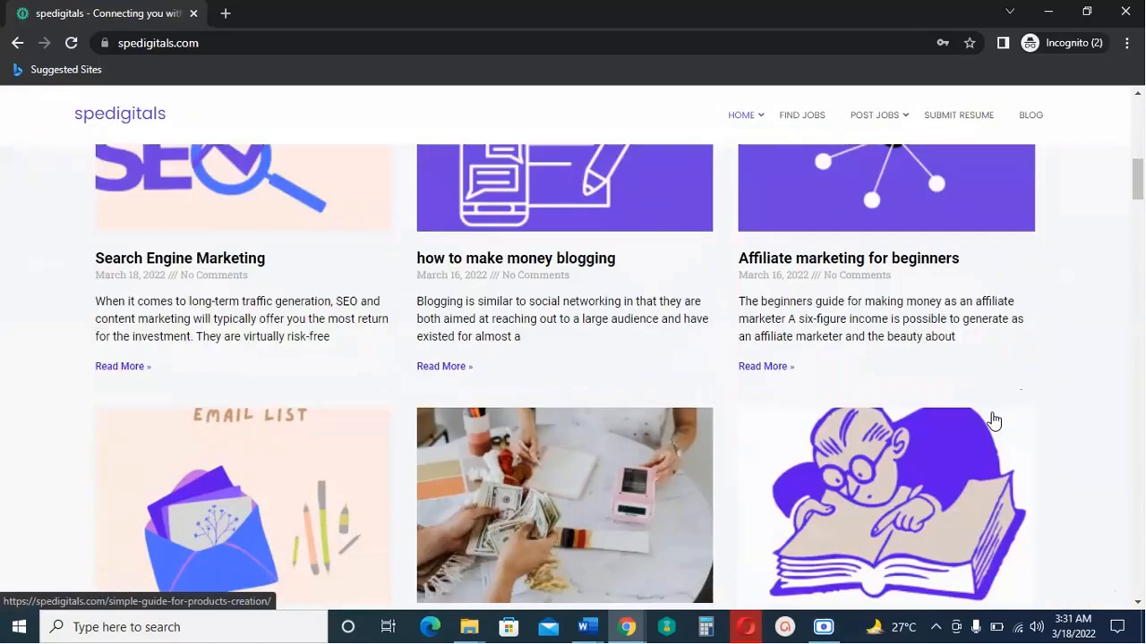
scroll(995, 416, "up", 3)
scroll(1000, 419, "up", 5)
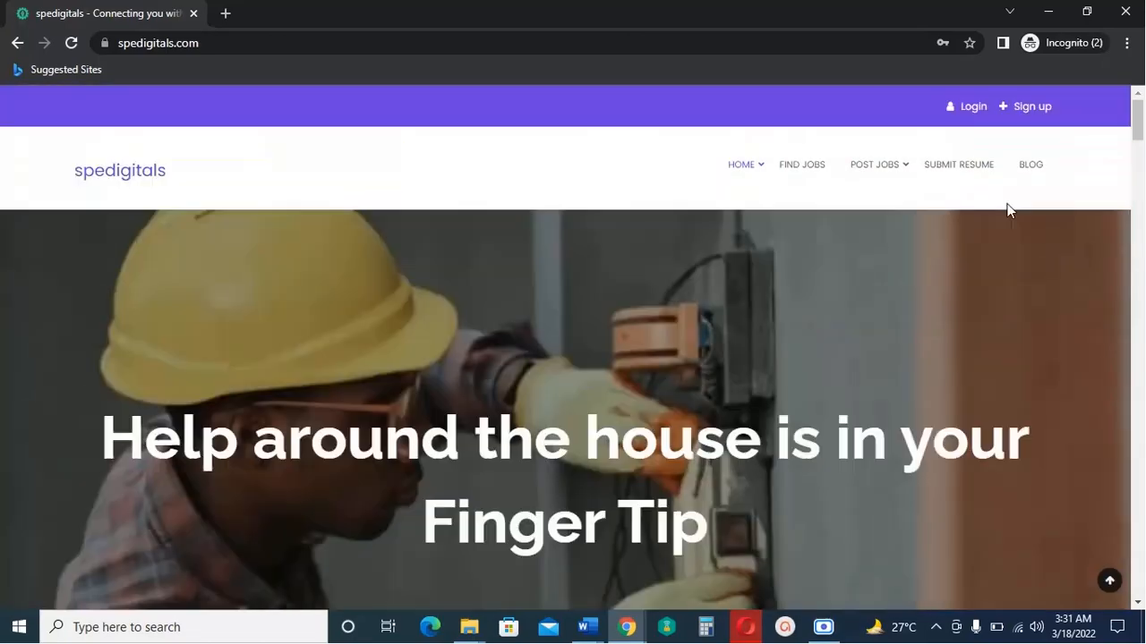
left_click(1047, 12)
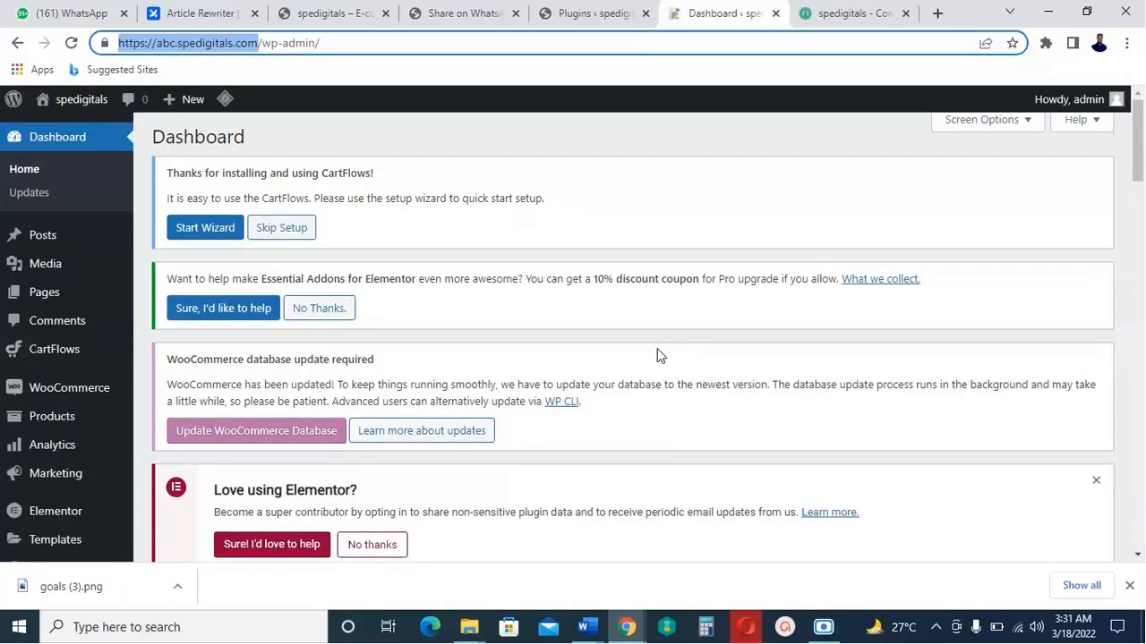
scroll(660, 352, "down", 4)
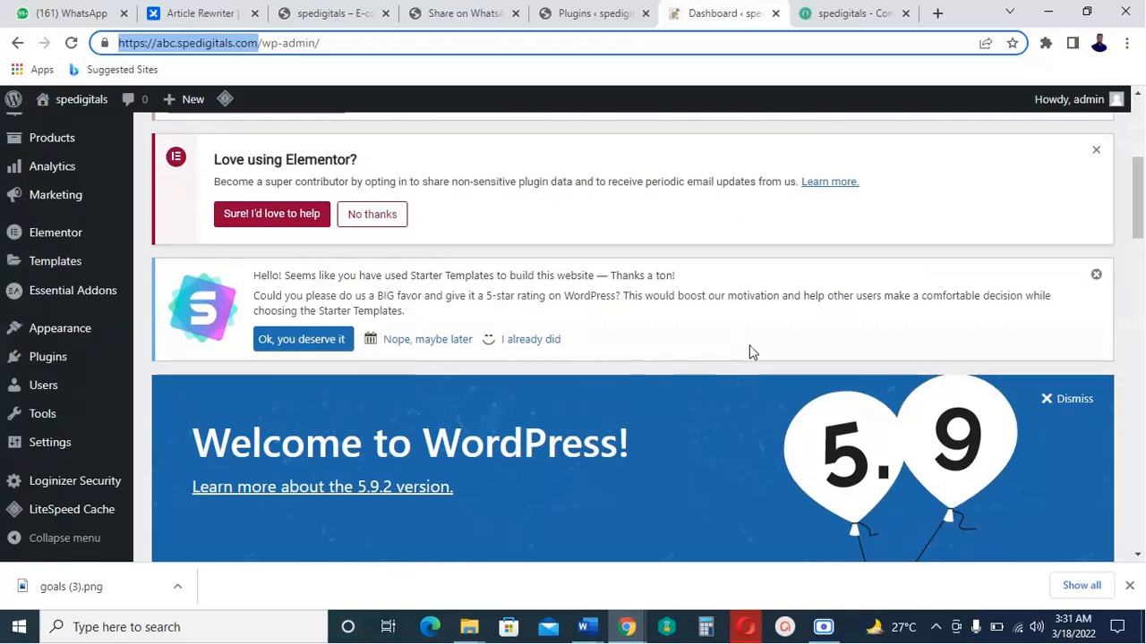
scroll(751, 352, "up", 3)
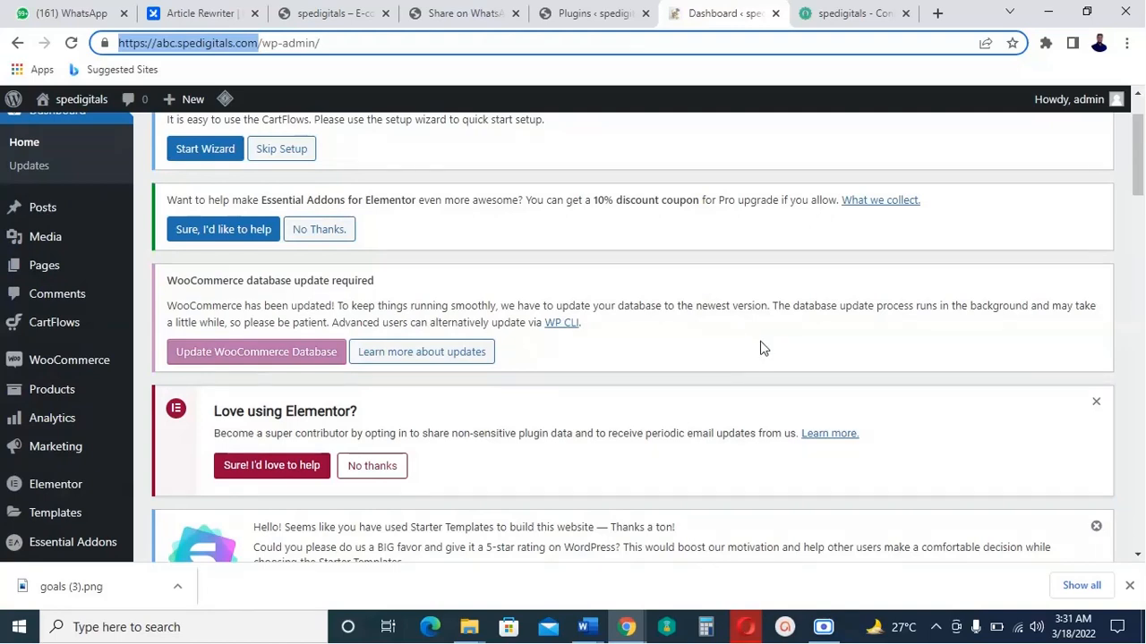
scroll(761, 349, "up", 1)
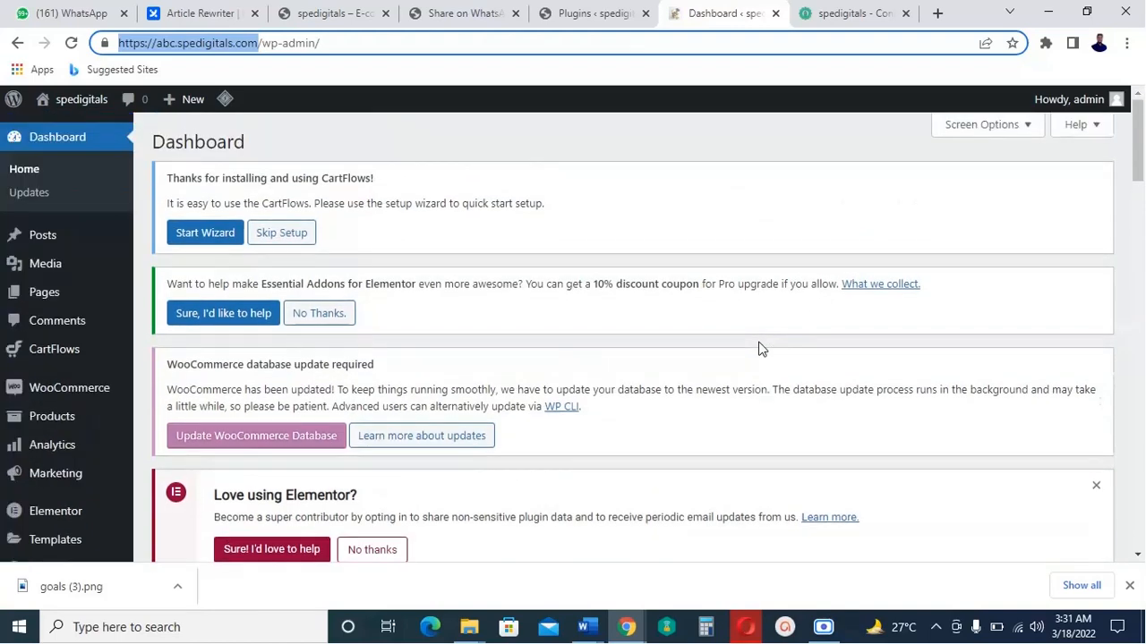